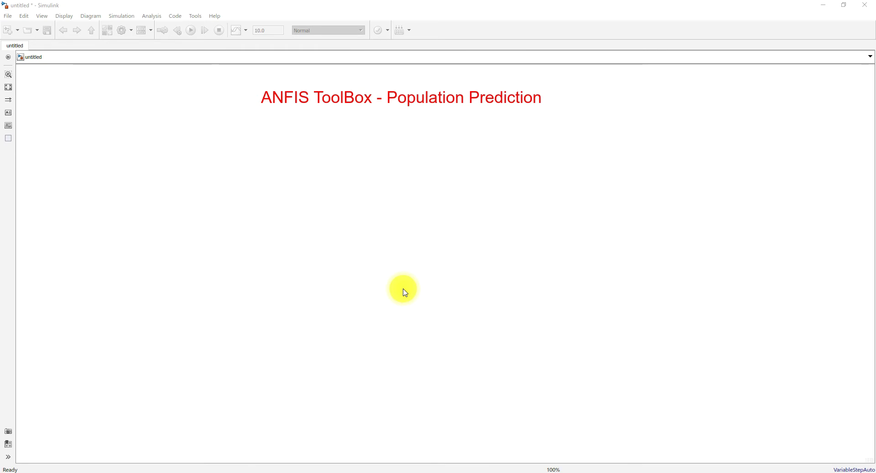
Leave the titled Simulink model to switch to another open window
mouse_move(391, 472)
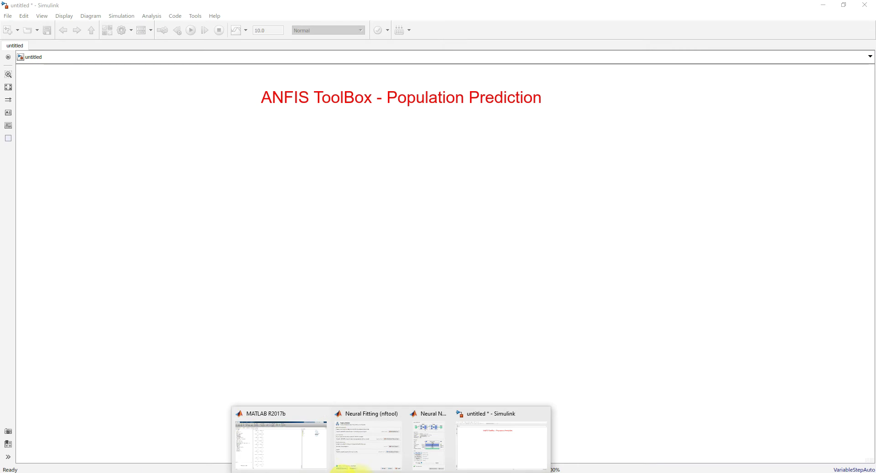
Maximize Chrome, review the Growth of Electricity Consumption table, then snap Chrome right
click(367, 471)
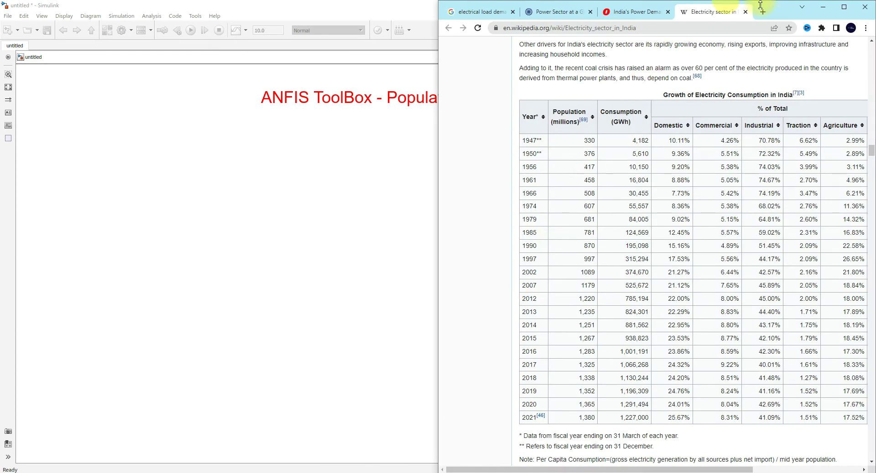
click(844, 7)
scroll(301, 223, down, 15)
scroll(301, 223, down, 20)
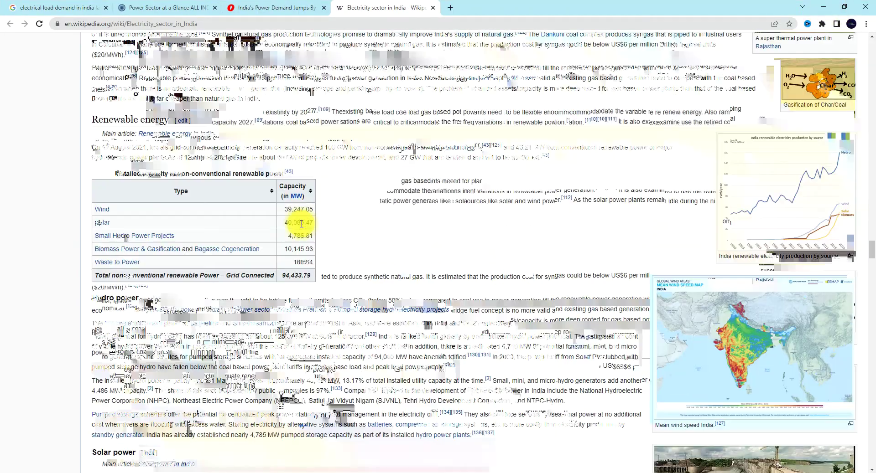
scroll(301, 231, down, 20)
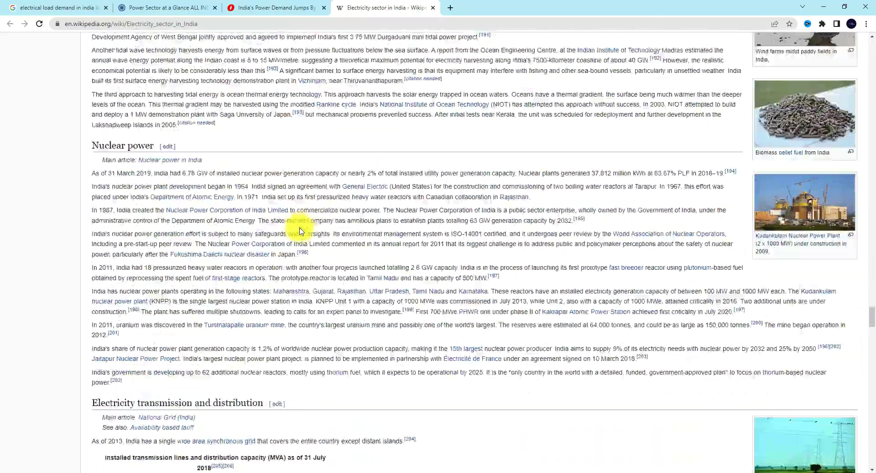
scroll(301, 231, up, 20)
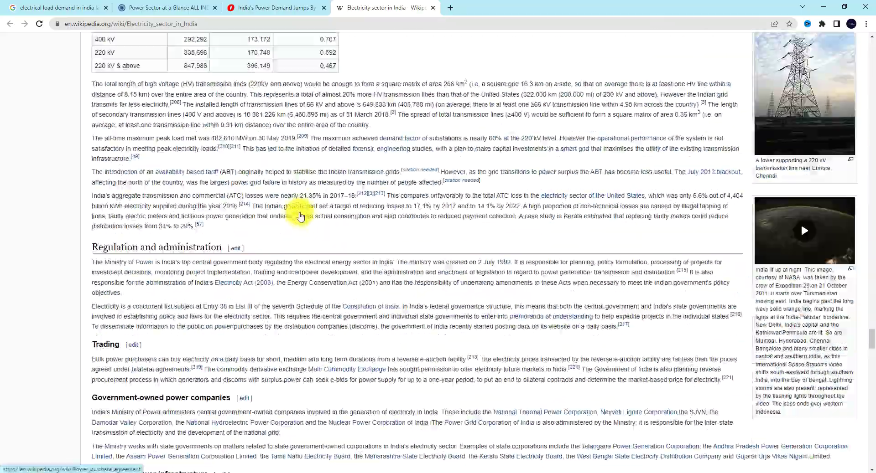
scroll(299, 216, up, 20)
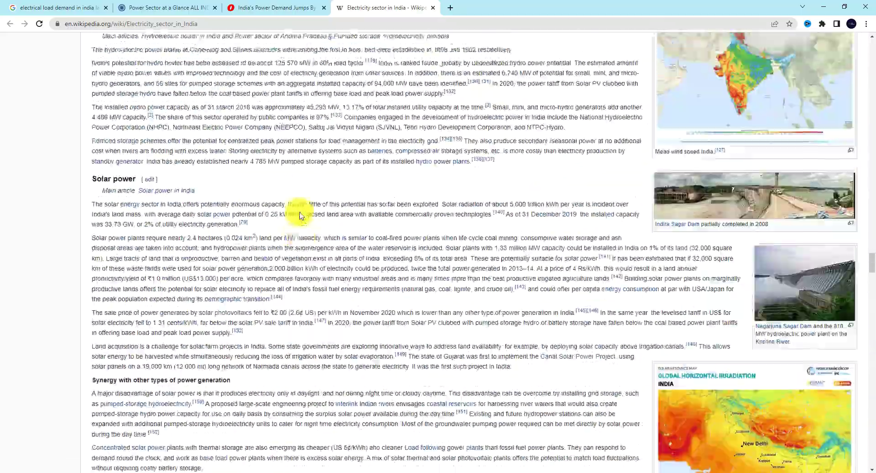
scroll(300, 216, up, 20)
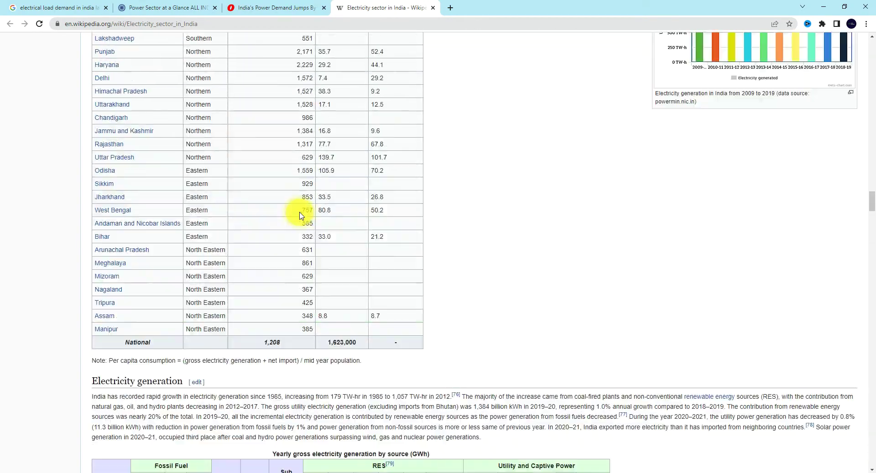
scroll(300, 212, down, 3)
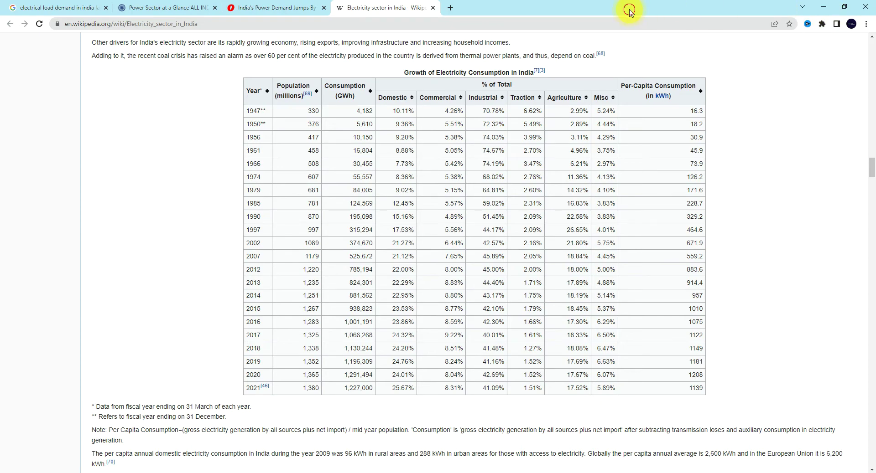
drag(588, 8, 870, 40)
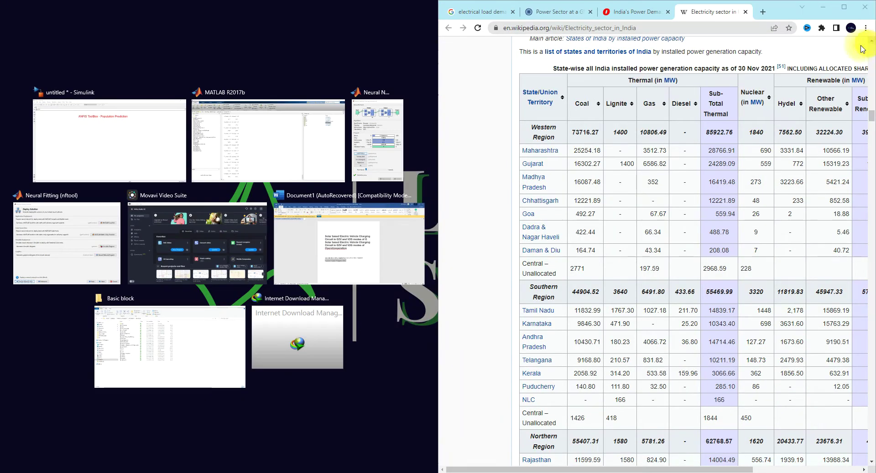
Snap MATLAB R2017b to the left half and scroll Chrome to the population table
click(234, 146)
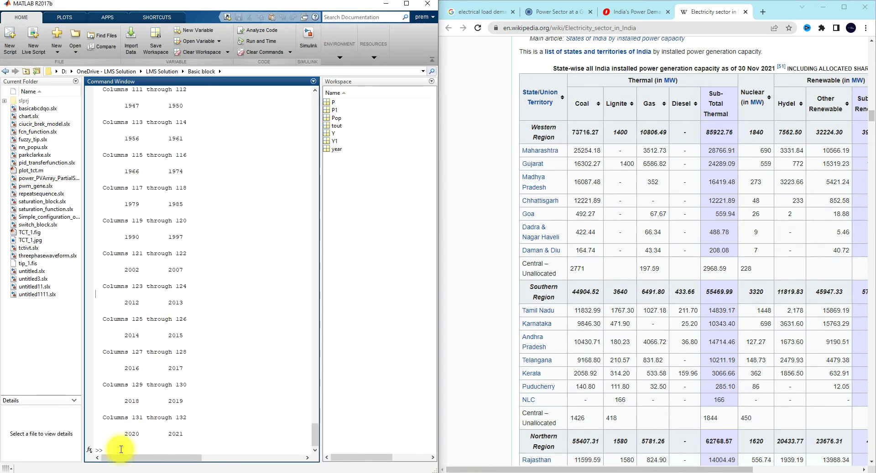
scroll(604, 275, up, 15)
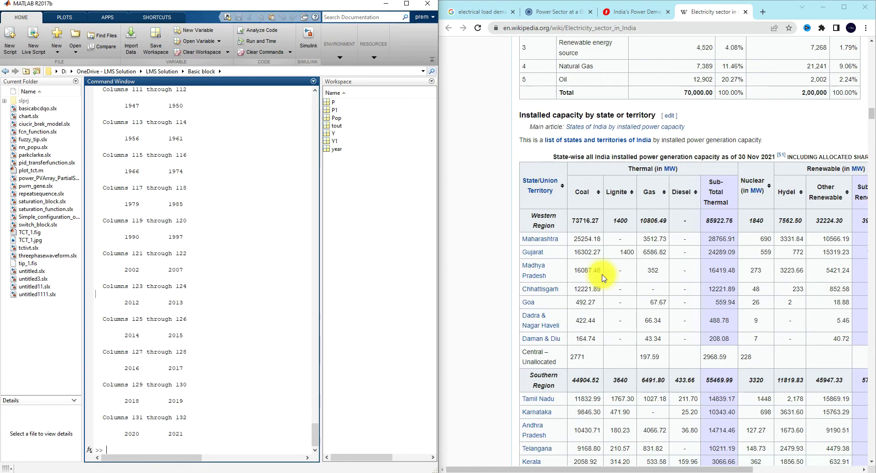
scroll(604, 278, up, 20)
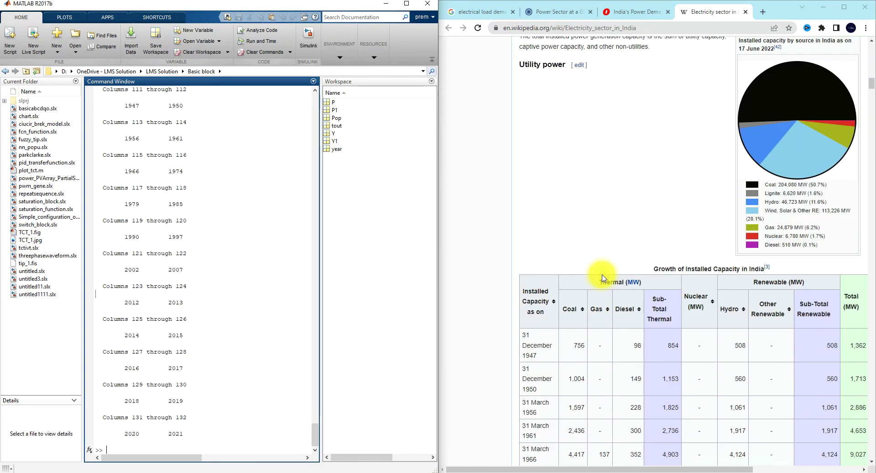
scroll(602, 277, up, 4)
scroll(603, 277, down, 20)
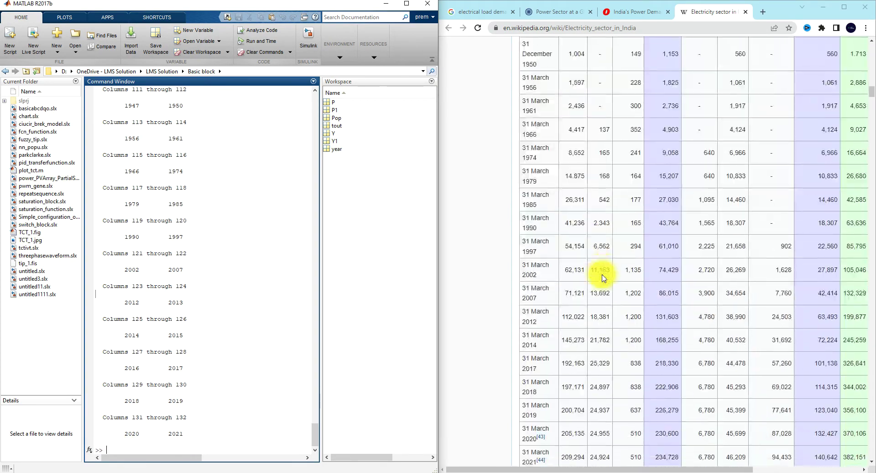
scroll(604, 278, down, 20)
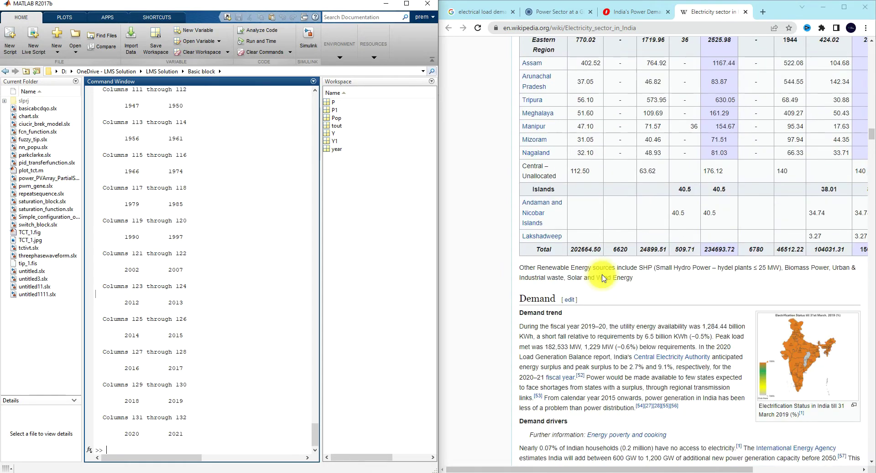
scroll(602, 277, down, 9)
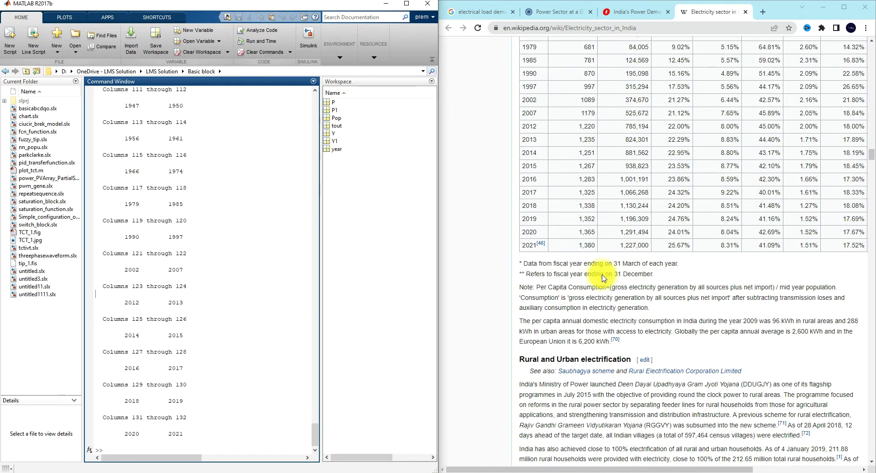
scroll(604, 277, down, 4)
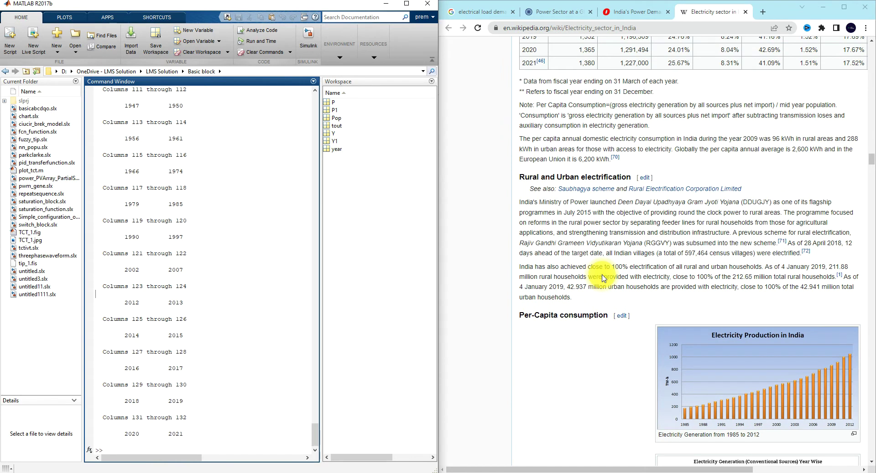
scroll(603, 277, down, 3)
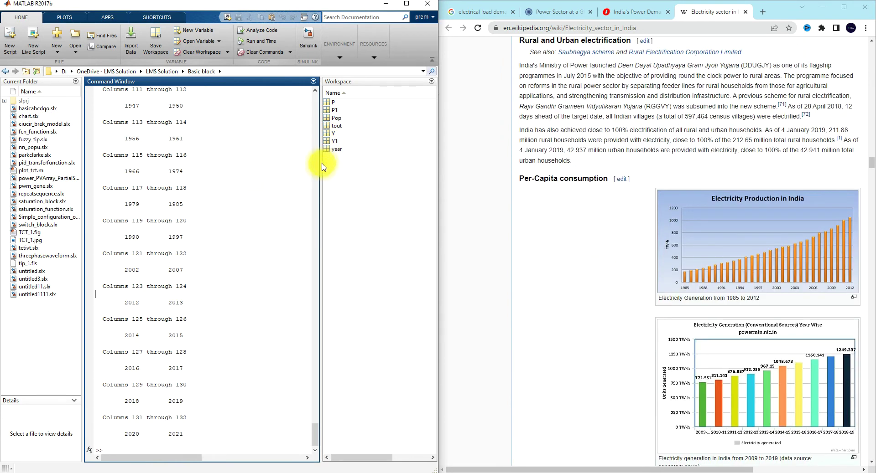
Widen the MATLAB Workspace to show variable values and recheck the table figures
drag(322, 163, 235, 166)
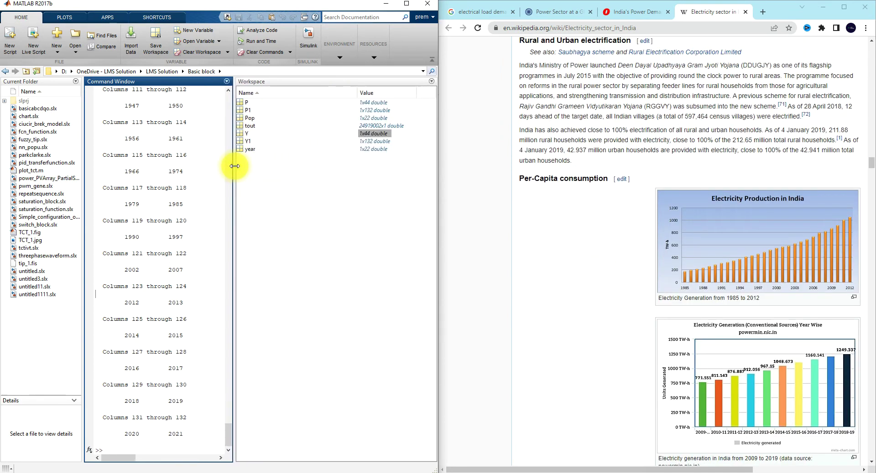
scroll(588, 221, down, 8)
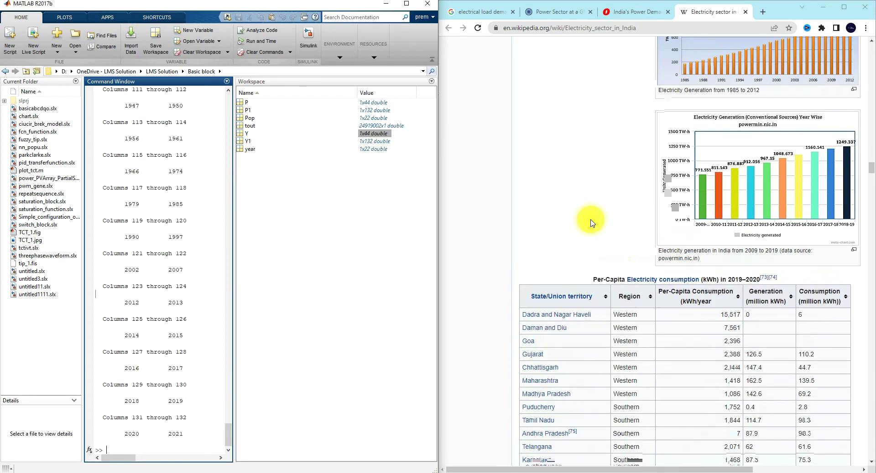
scroll(591, 223, down, 20)
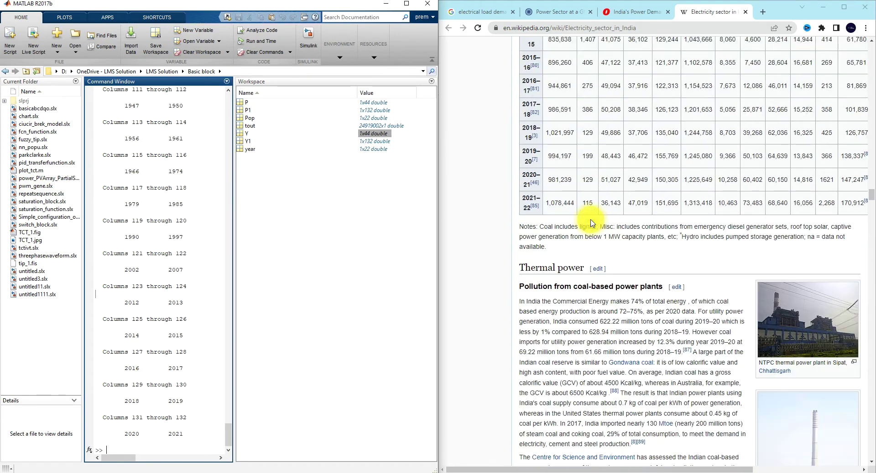
scroll(592, 223, down, 5)
scroll(593, 217, up, 15)
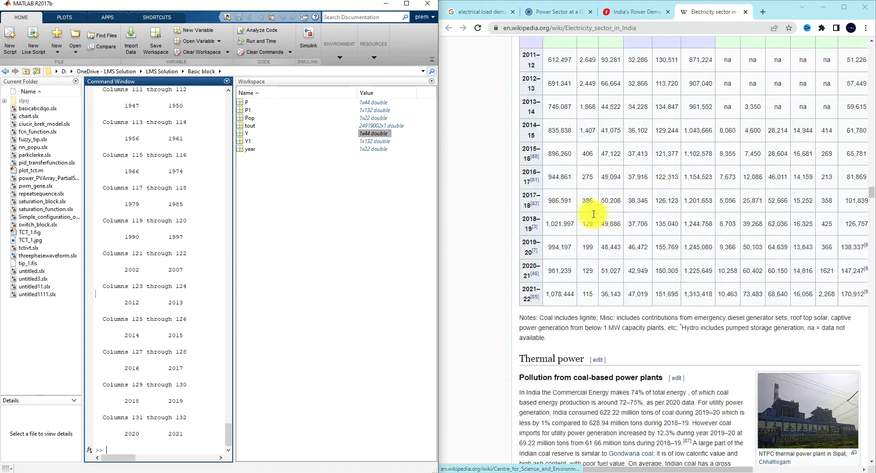
scroll(593, 215, up, 20)
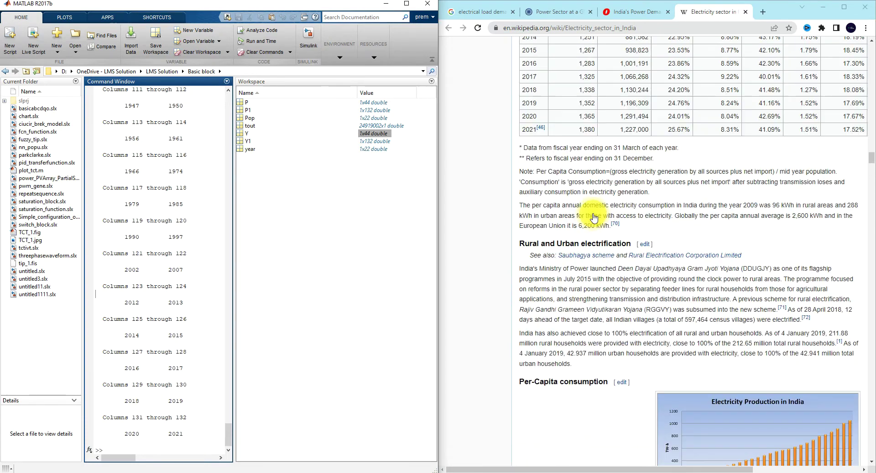
scroll(593, 217, up, 6)
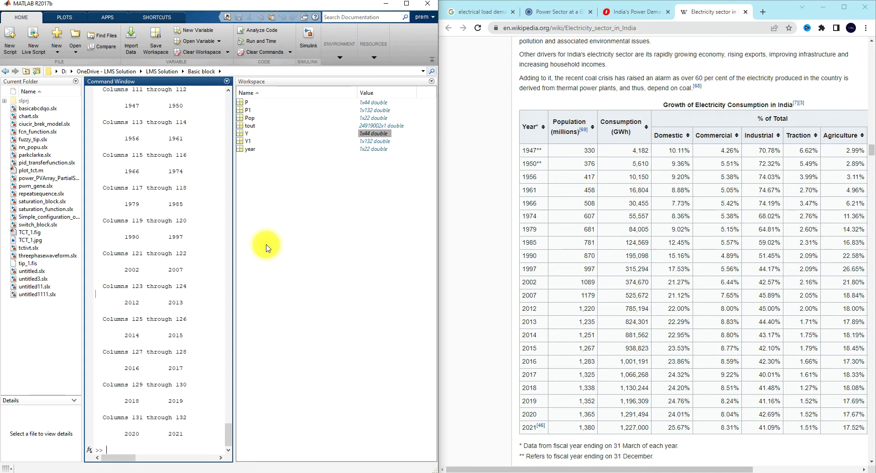
Inspect the contents of the Y1 and P1 workspace variables
click(246, 142)
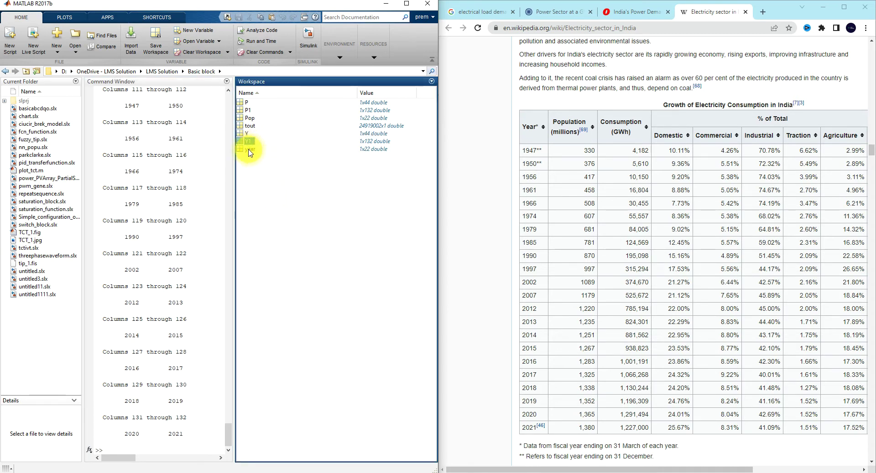
double_click(246, 142)
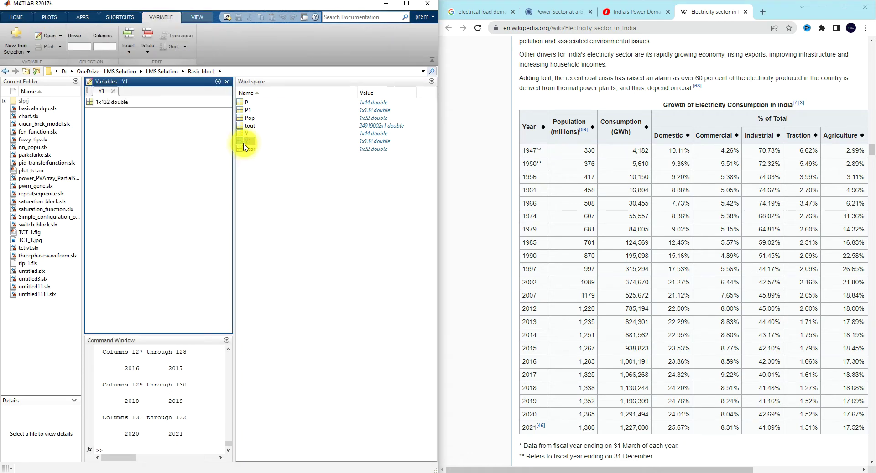
click(226, 82)
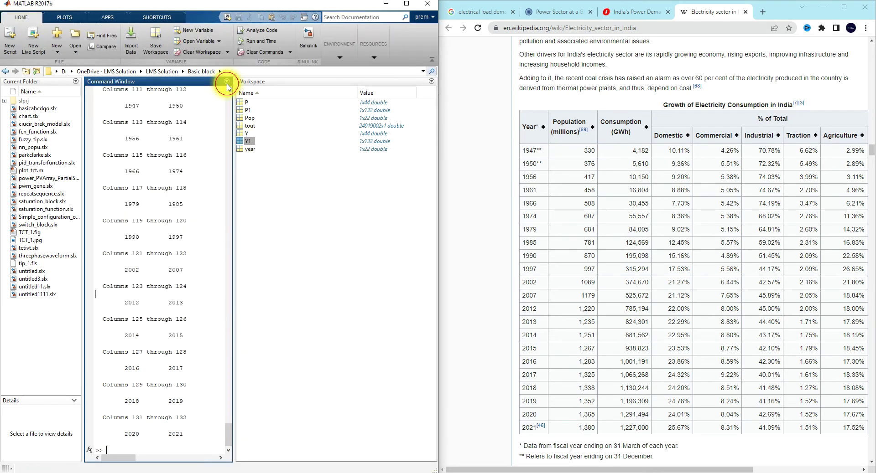
double_click(247, 110)
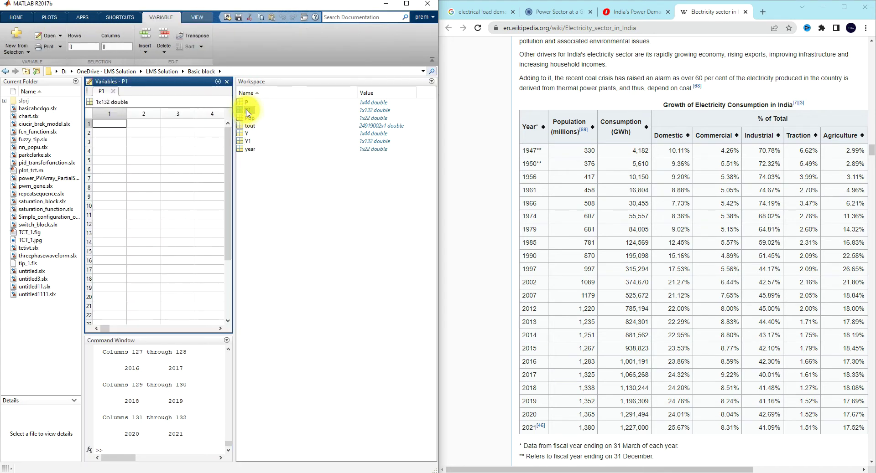
drag(108, 329, 114, 329)
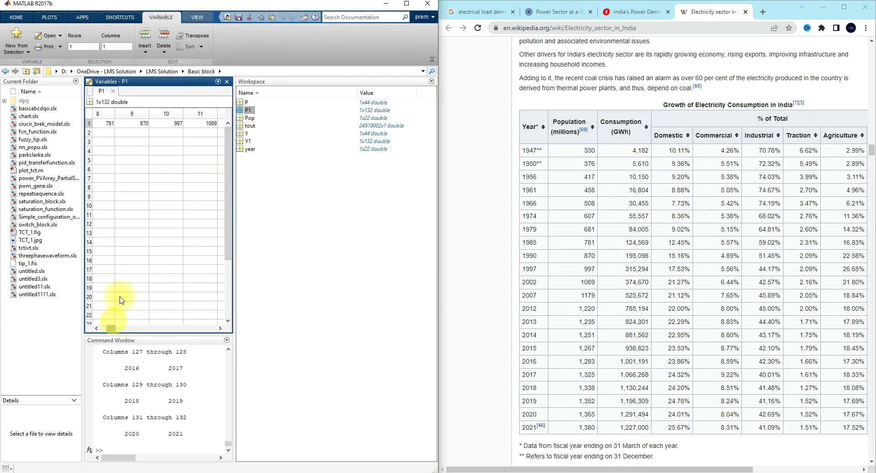
click(227, 81)
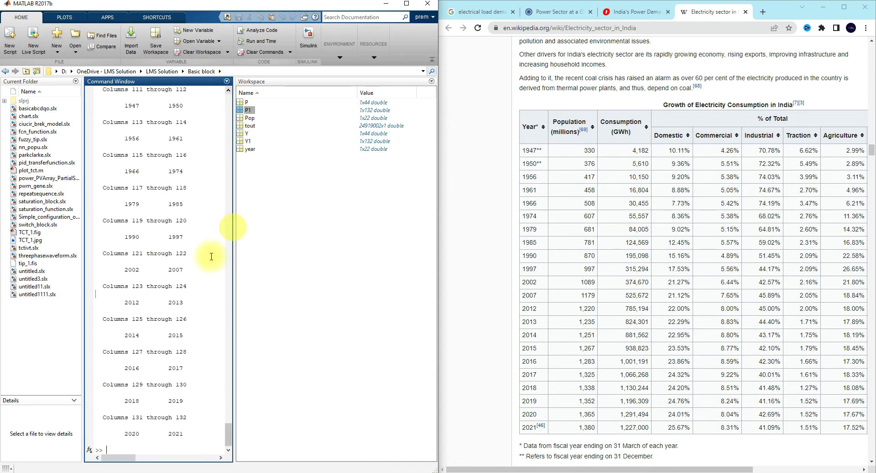
Build the 132x2 matrix with data=[Y1' P1'] in the Command Window
click(121, 447)
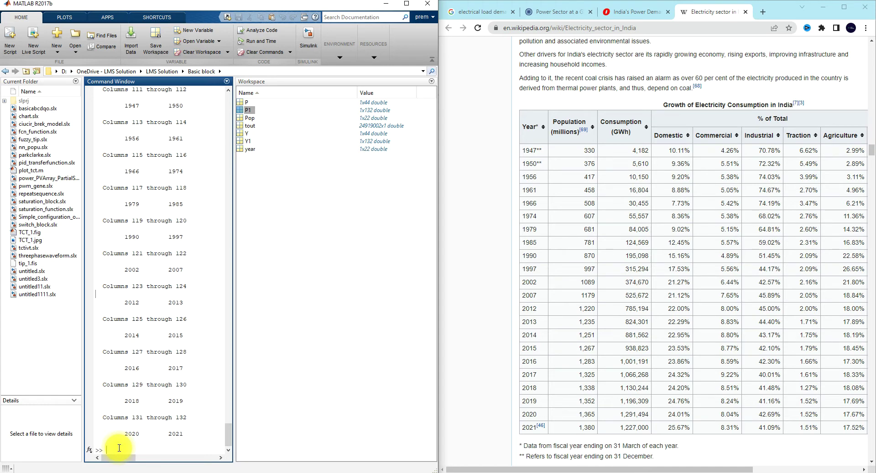
text(data=[Y1' P1)
key(Return)
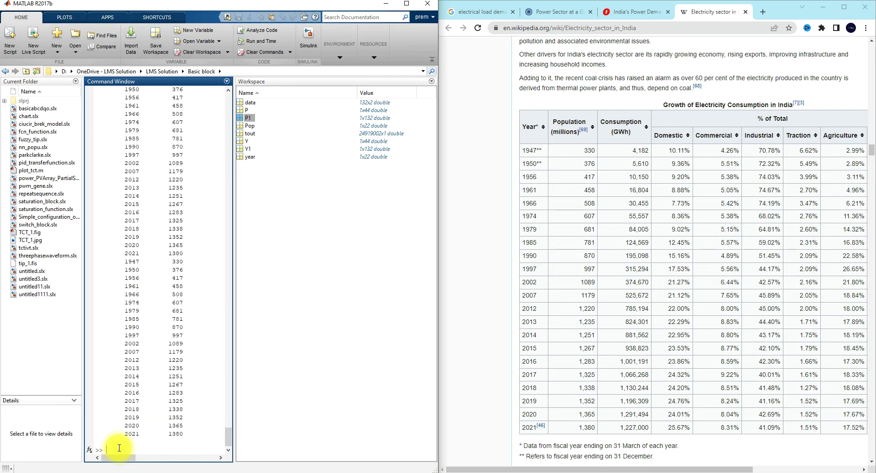
scroll(207, 280, up, 7)
scroll(206, 280, up, 6)
drag(127, 224, 127, 251)
click(162, 245)
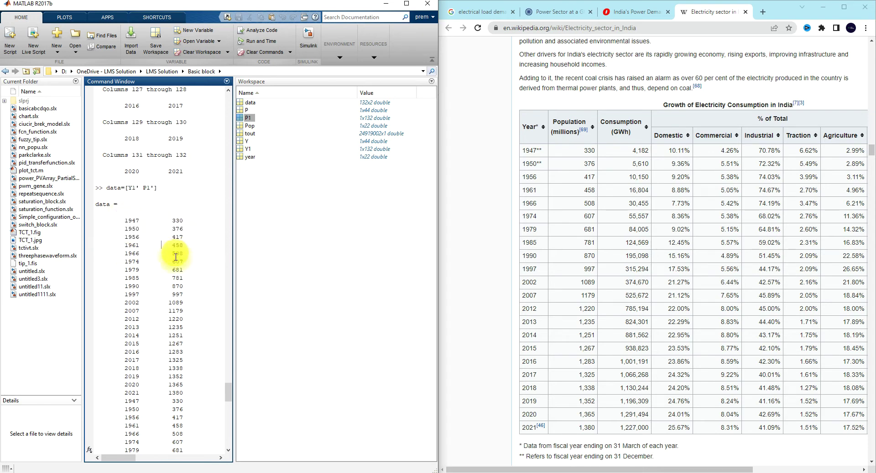
Open data in the variable editor, review its year and population columns, then rerun the command
double_click(251, 103)
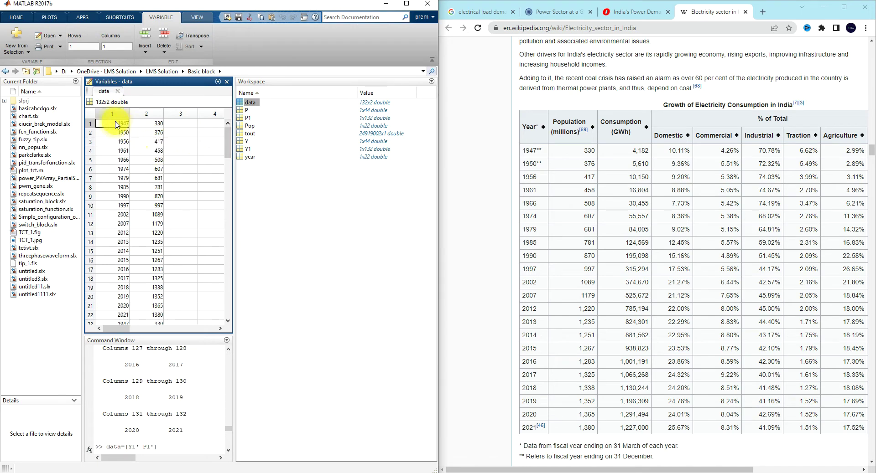
click(113, 113)
scroll(114, 193, down, 8)
scroll(114, 193, down, 20)
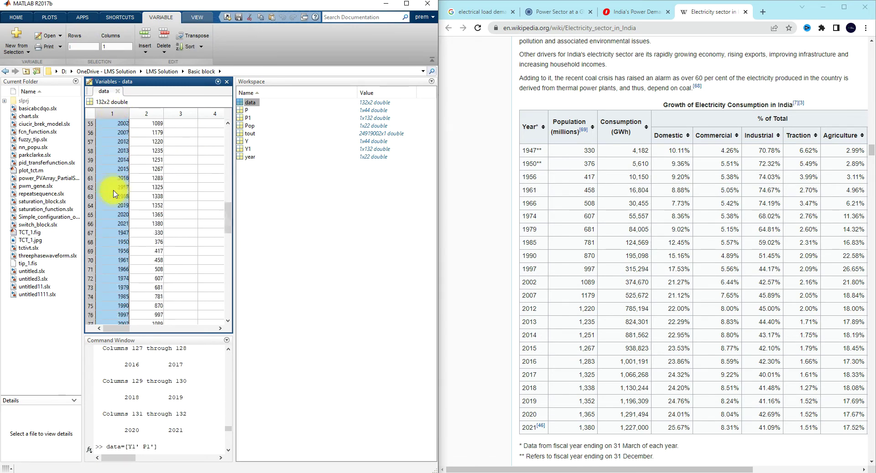
click(146, 114)
scroll(157, 169, up, 20)
scroll(157, 173, down, 20)
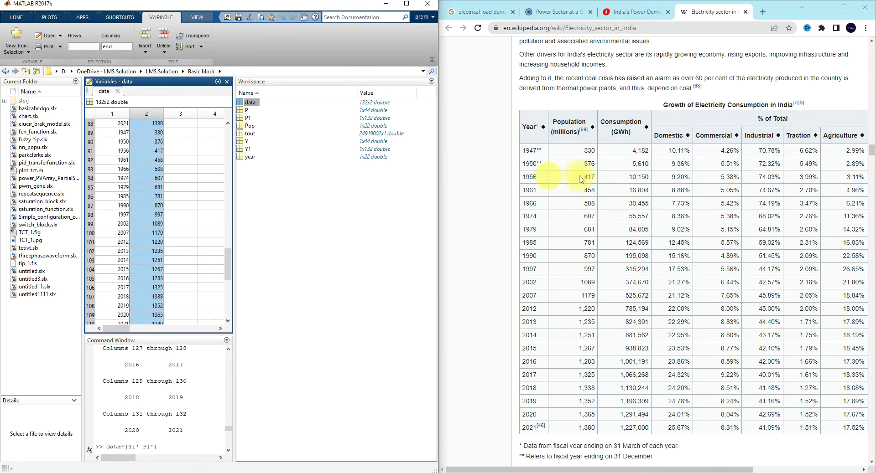
scroll(573, 196, down, 1)
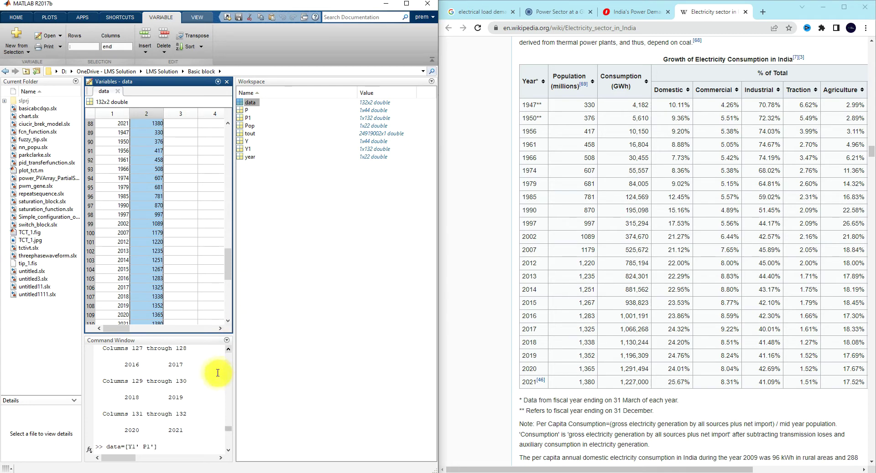
scroll(173, 383, down, 2)
click(173, 437)
key(Return)
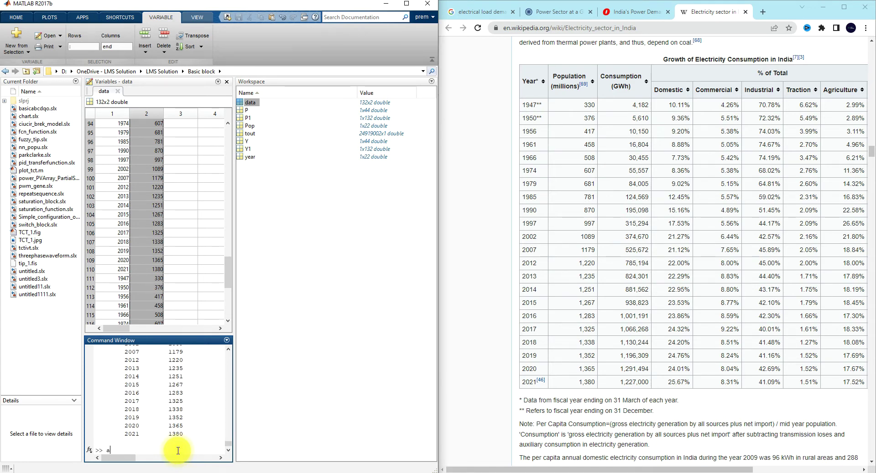
Launch the Neuro-Fuzzy Designer with anfisedit and reposition its window
text(anfisedit)
key(Return)
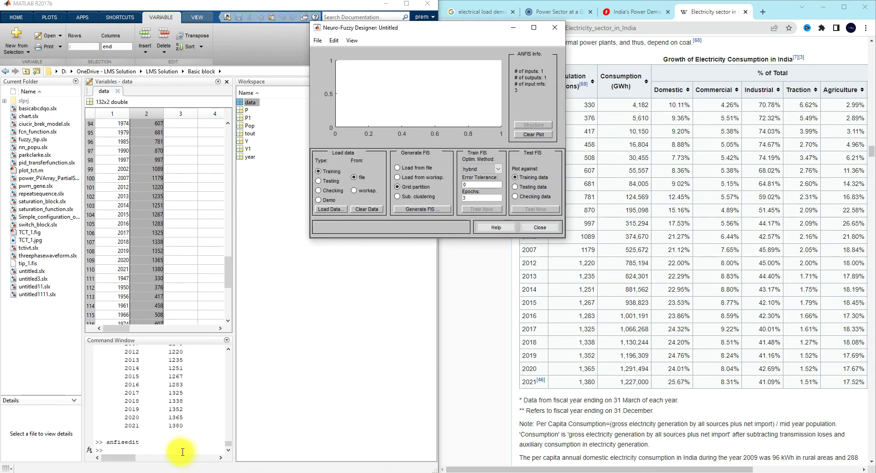
drag(372, 30, 362, 85)
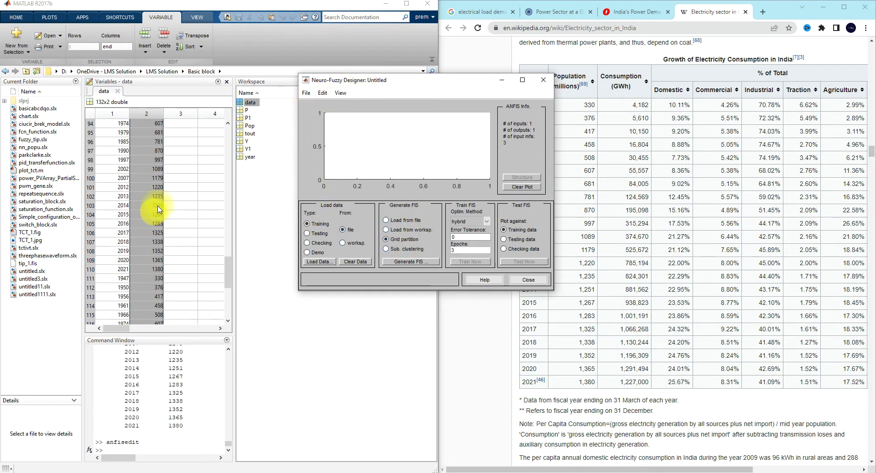
Load the workspace variable data into the Neuro-Fuzzy Designer as training data
drag(362, 80, 428, 79)
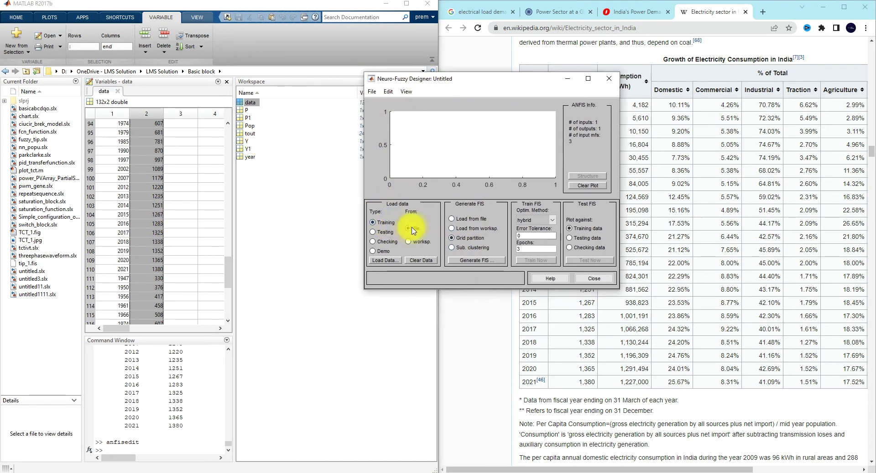
drag(412, 79, 335, 174)
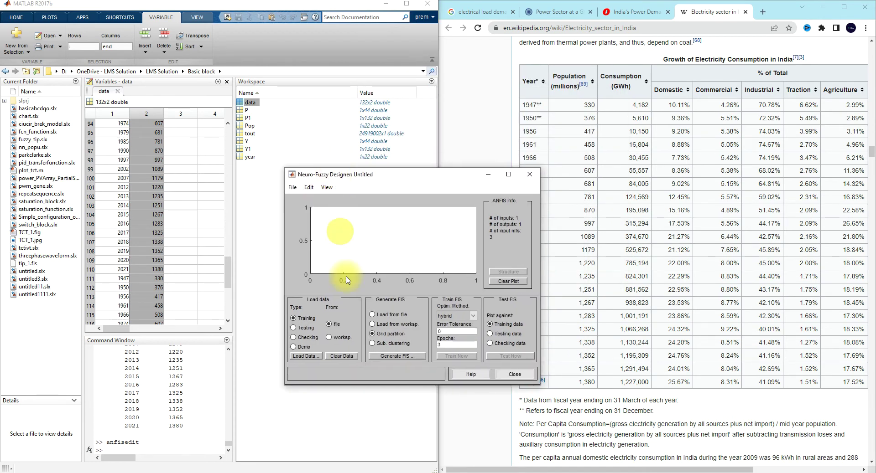
click(328, 338)
click(309, 360)
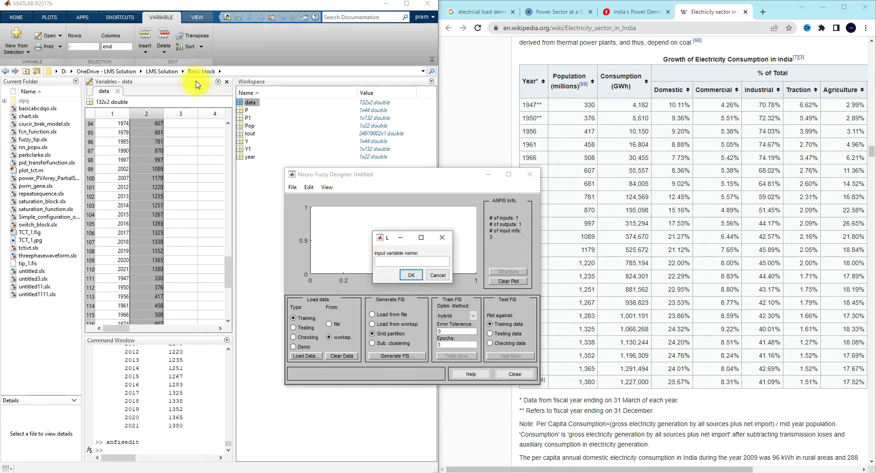
click(249, 103)
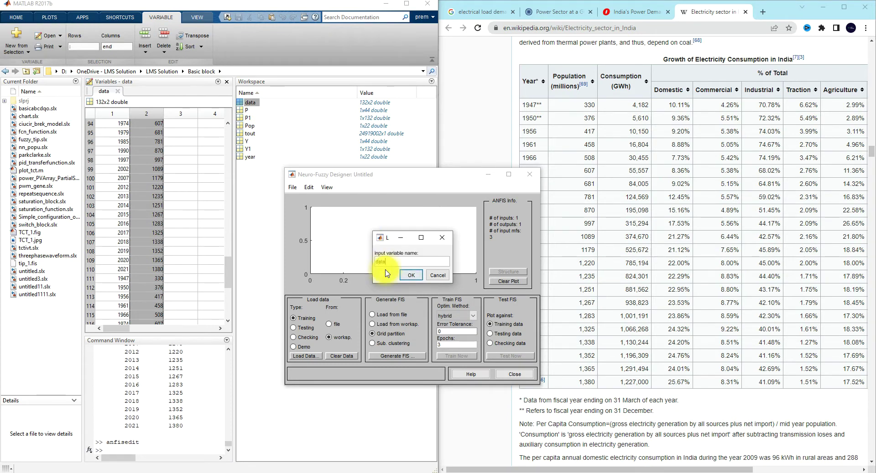
click(403, 276)
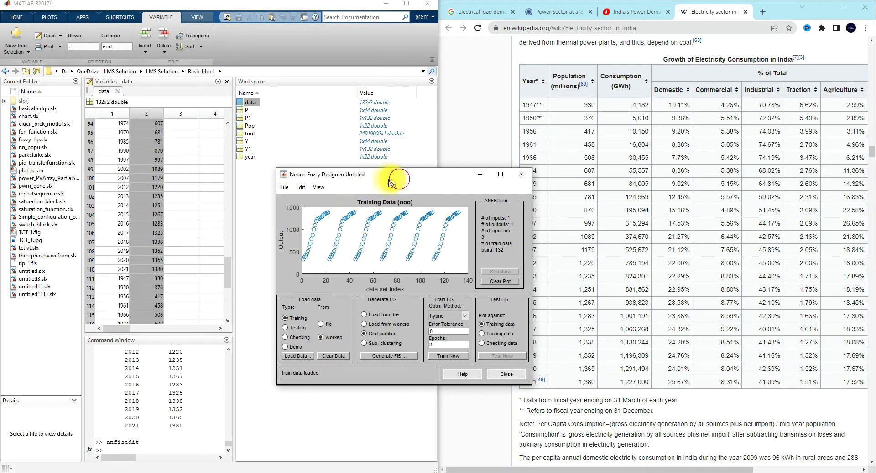
Generate a grid-partition FIS with 10 trimf input MFs and a linear output MF
drag(400, 182, 377, 184)
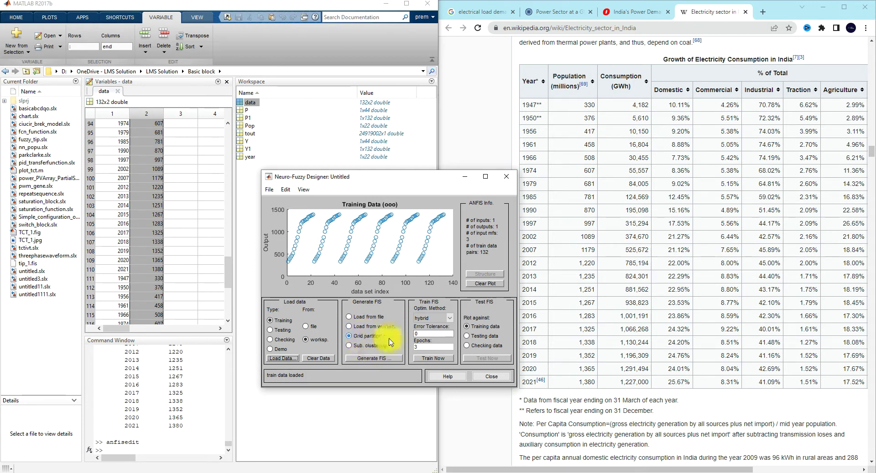
click(373, 360)
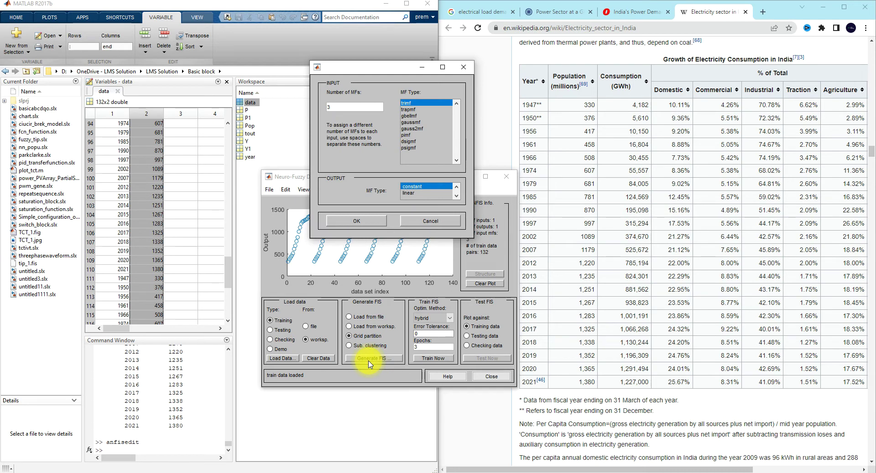
double_click(340, 111)
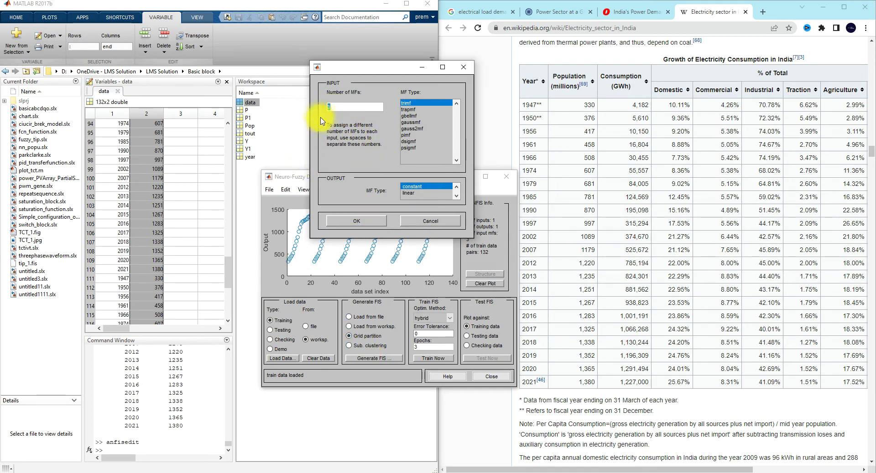
key(BackSpace)
text(3)
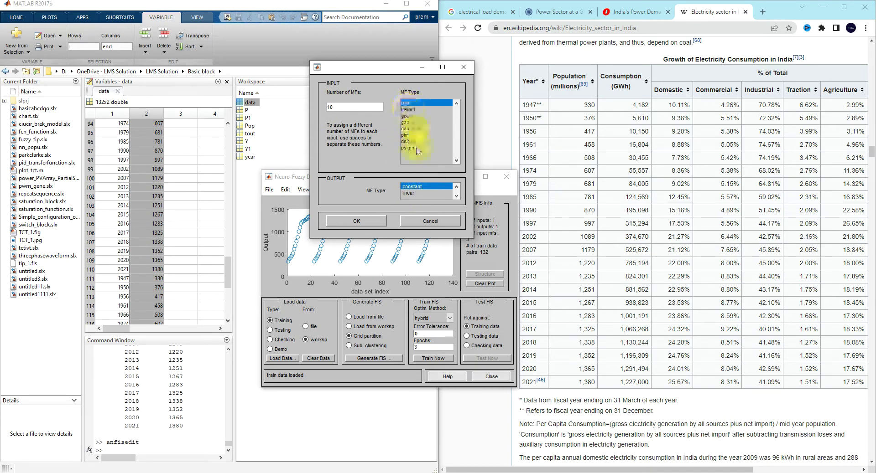
click(410, 194)
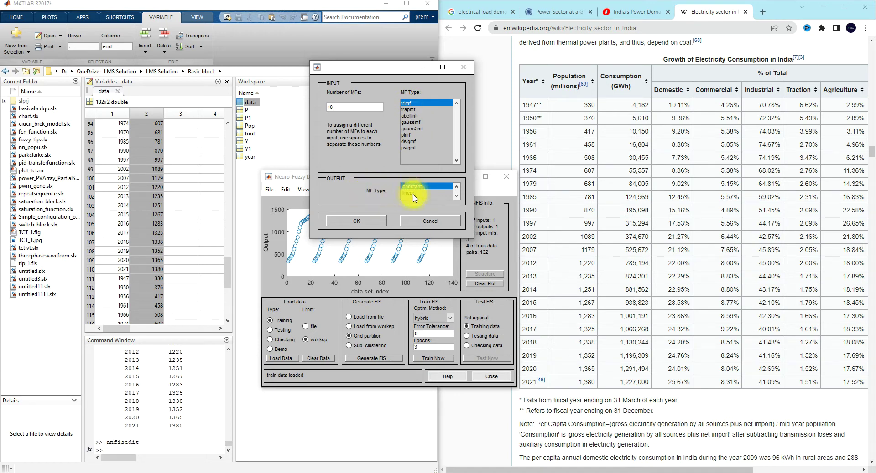
click(371, 222)
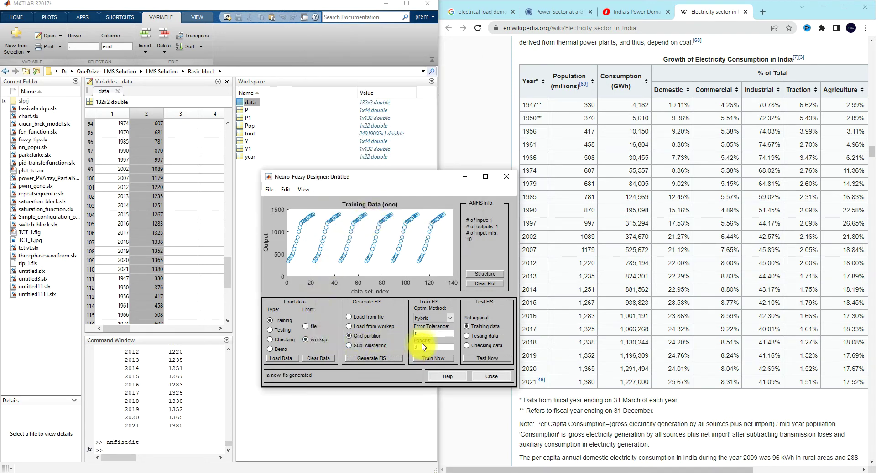
Train the FIS with the hybrid method, error tolerance 0, for 10 epochs (error ≈4.125)
click(429, 319)
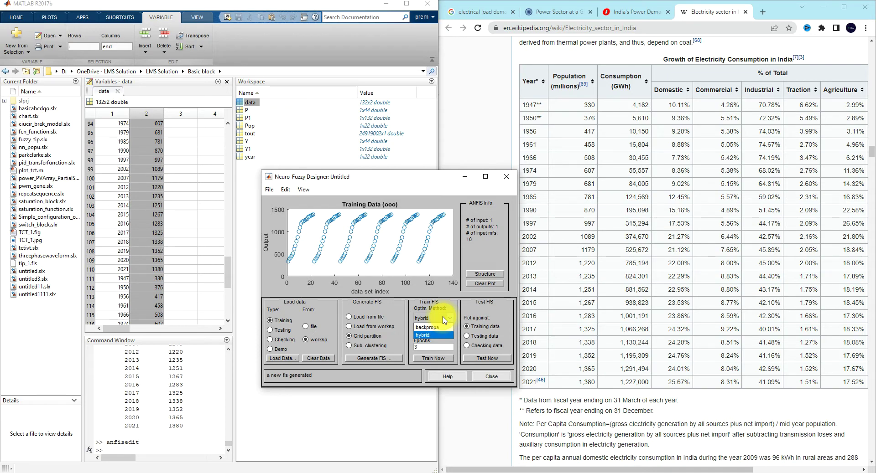
click(434, 335)
double_click(424, 347)
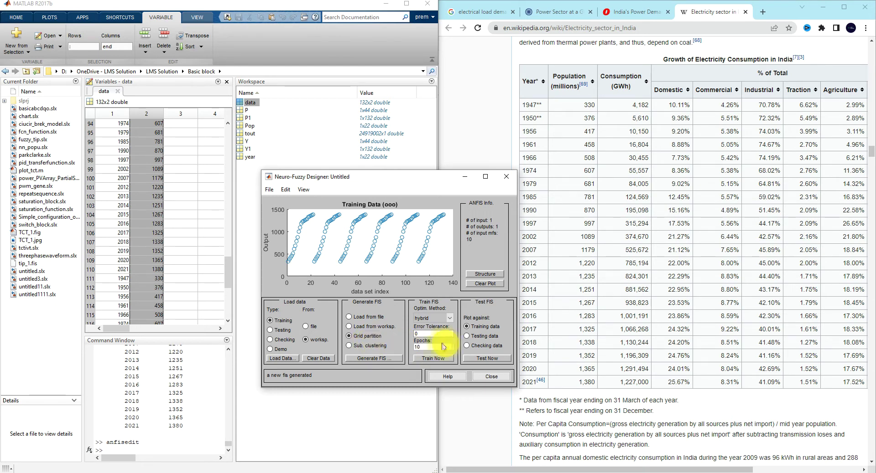
click(428, 360)
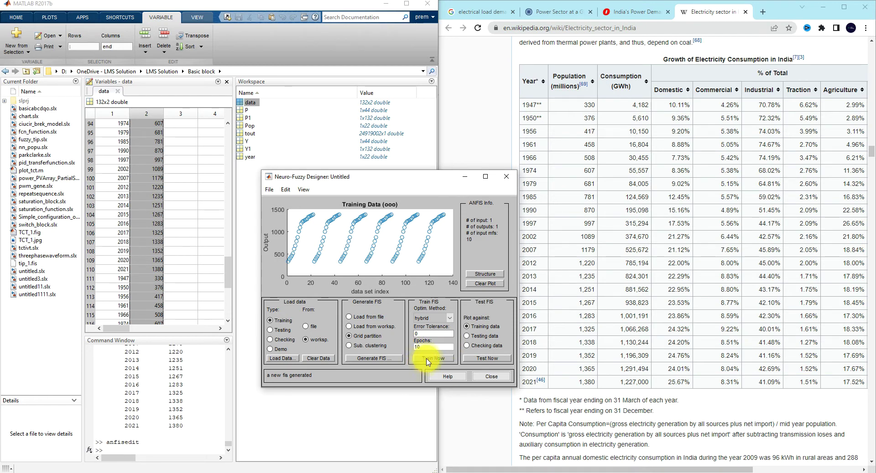
click(428, 361)
click(427, 359)
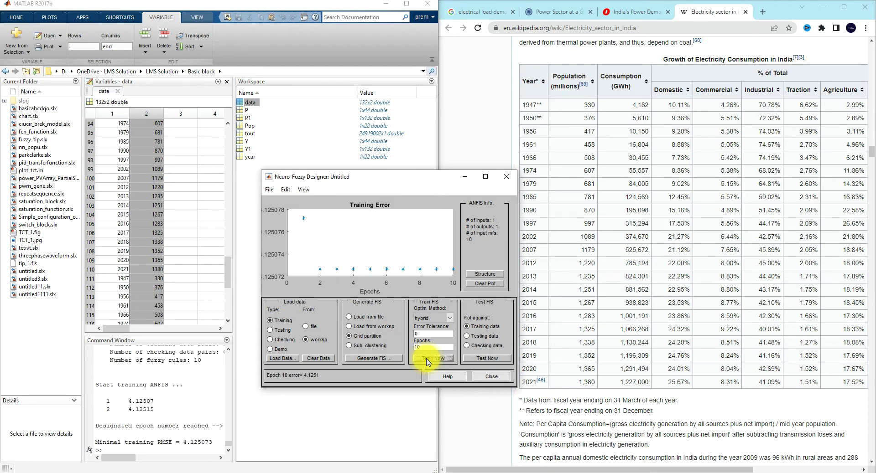
drag(386, 177, 372, 94)
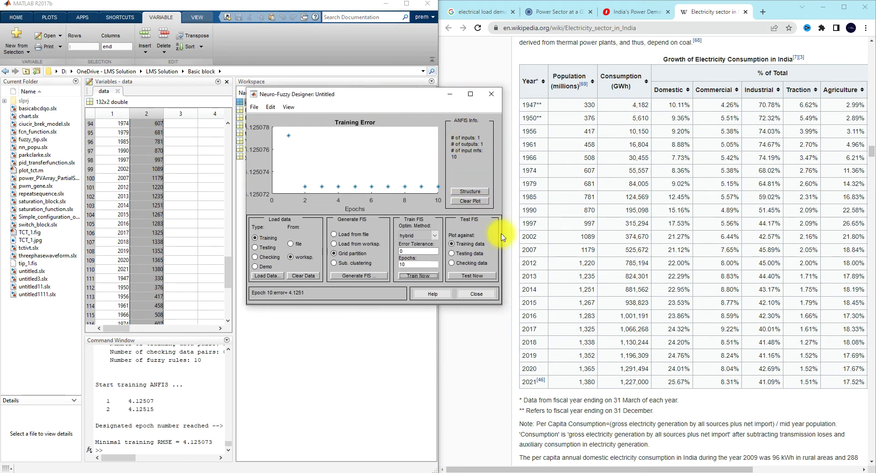
Widen the designer and regenerate a 10-MF grid-partition FIS with constant output
drag(503, 233, 704, 234)
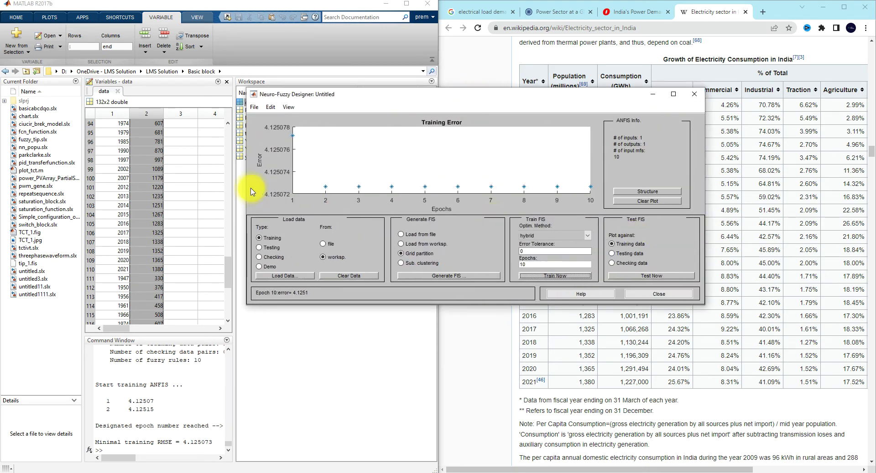
drag(246, 190, 187, 189)
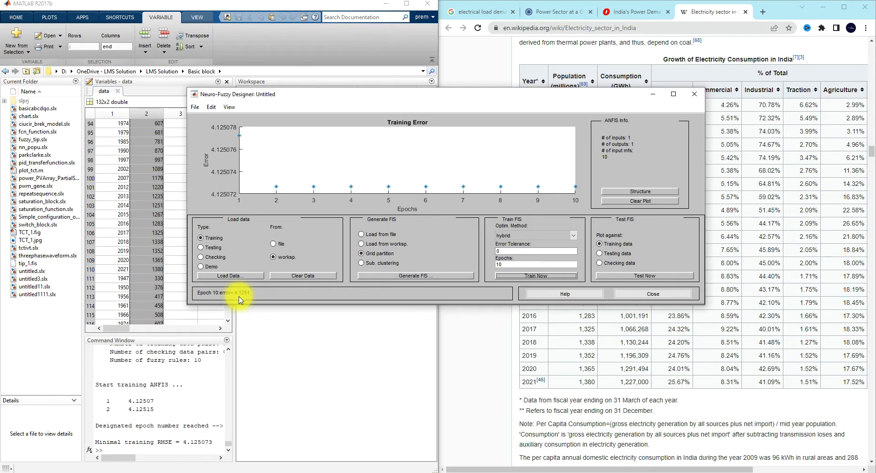
click(391, 277)
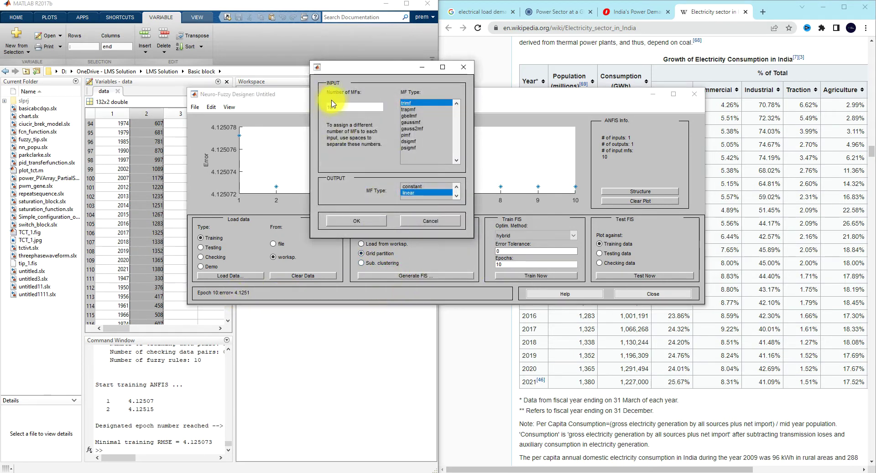
click(411, 187)
click(358, 221)
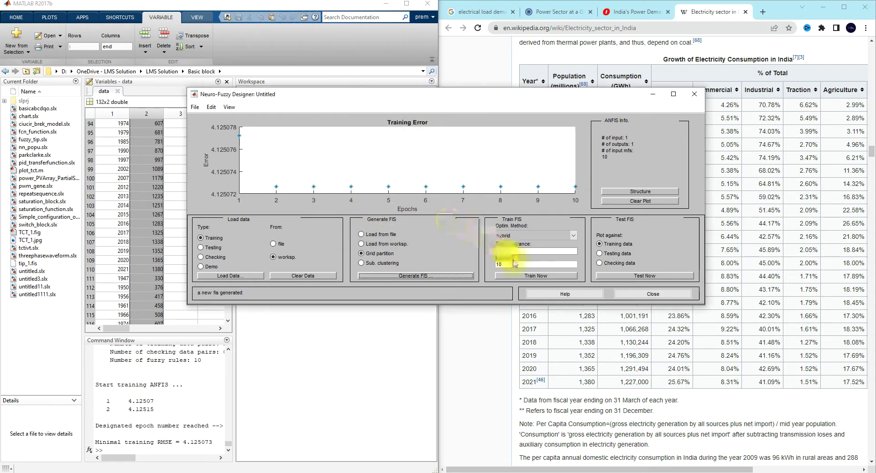
Train the new FIS for 10, then 100 epochs, reaching error about 4.95
click(517, 278)
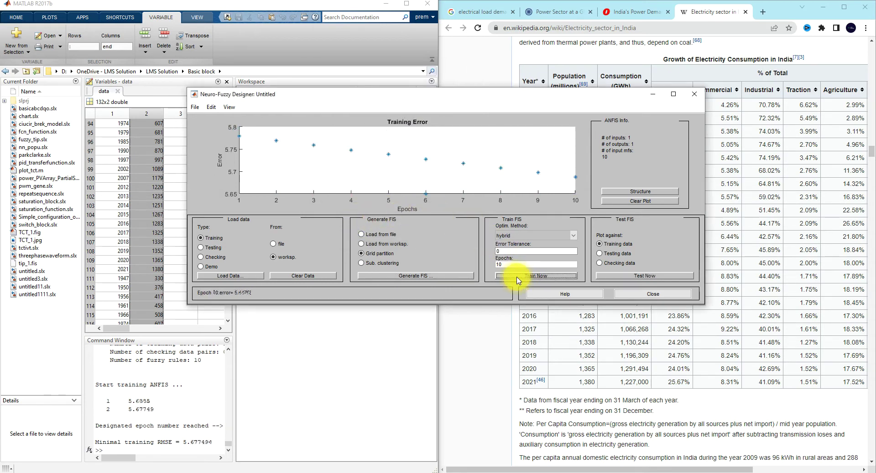
double_click(502, 265)
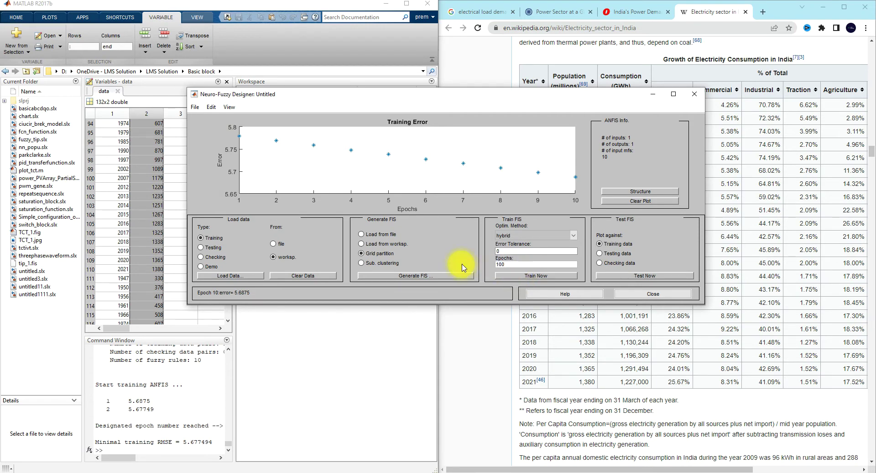
click(500, 276)
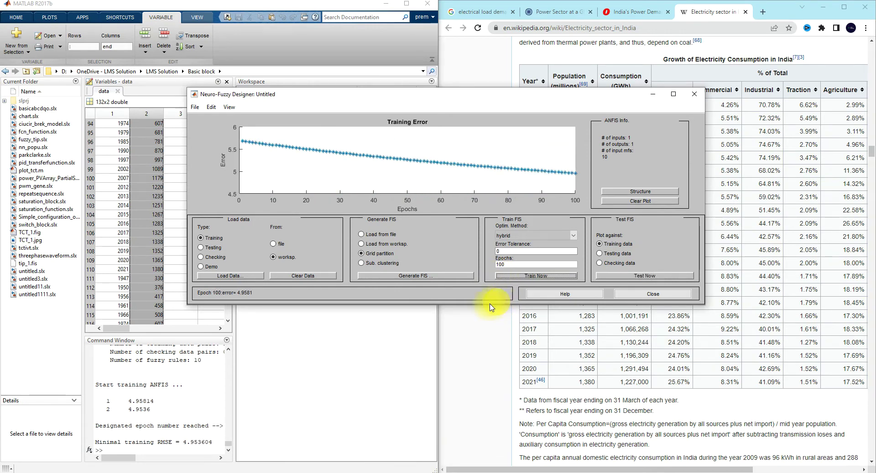
click(511, 265)
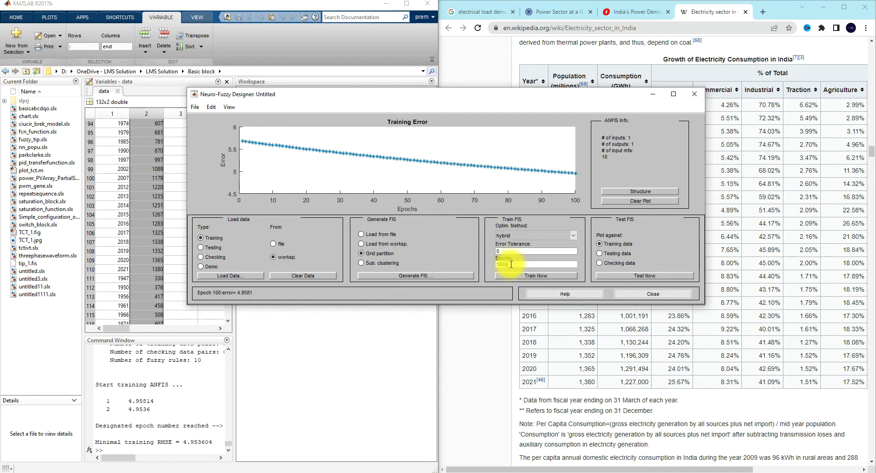
Retrain the FIS for 1000 epochs, stopping at epoch 925 with training error about 3.68
text(0)
click(512, 275)
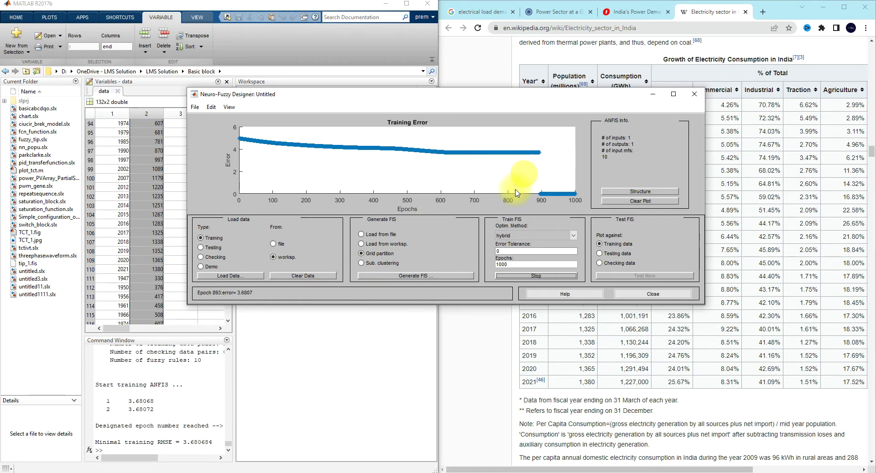
click(524, 276)
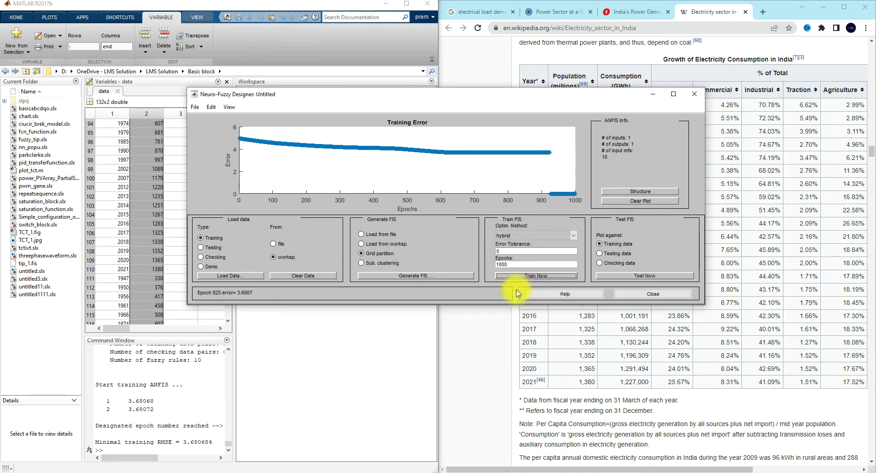
click(382, 276)
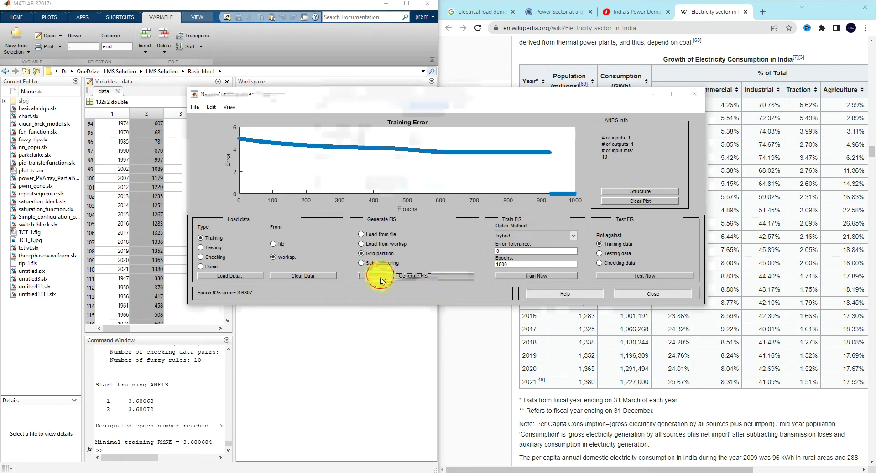
Regenerate the FIS with 15 input MFs and linear output, then train it for 20 epochs
click(406, 193)
double_click(340, 108)
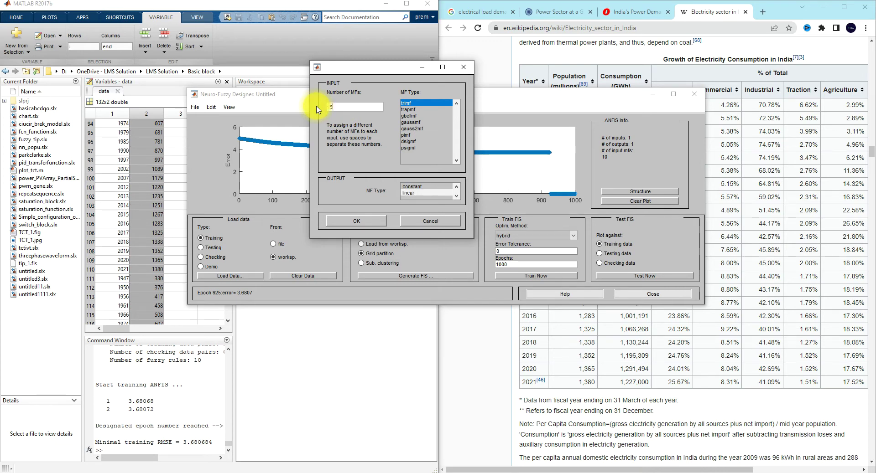
click(355, 224)
drag(525, 265, 410, 265)
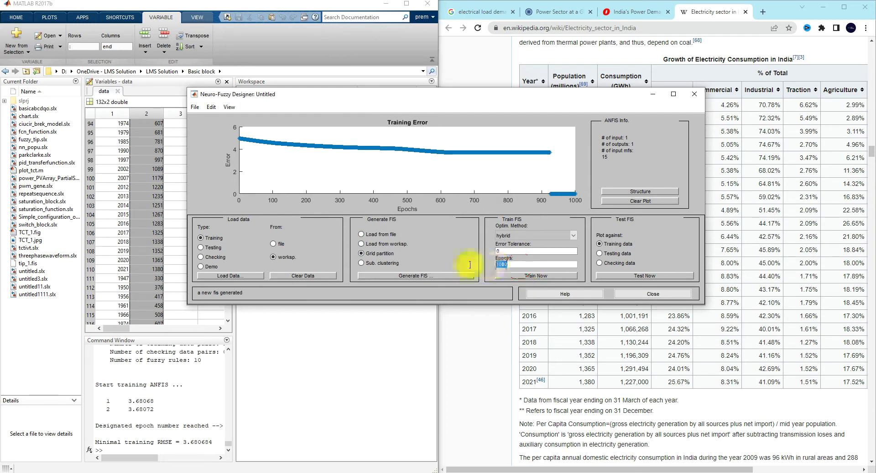
click(502, 276)
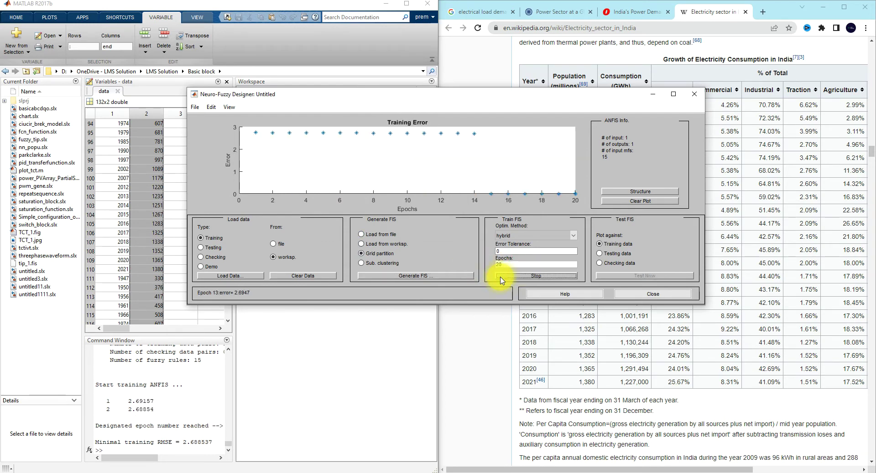
click(501, 277)
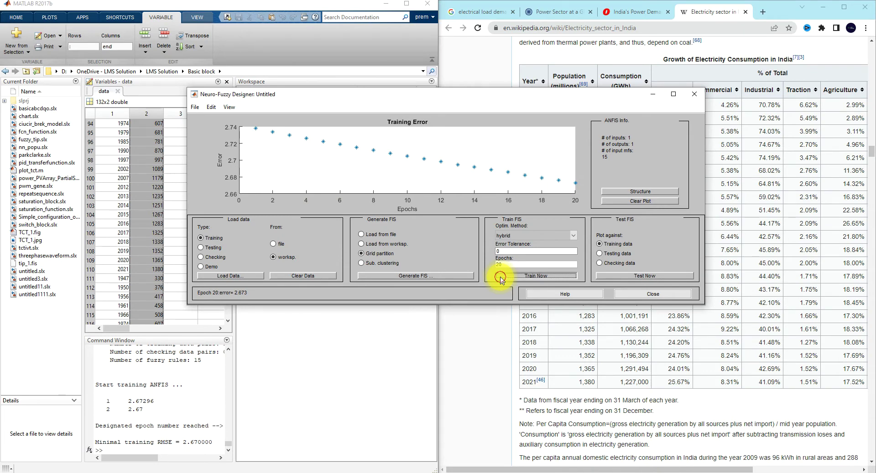
Retrain the 15-MF FIS for 500 epochs, stopping at epoch 279 with error about 1.05
click(508, 265)
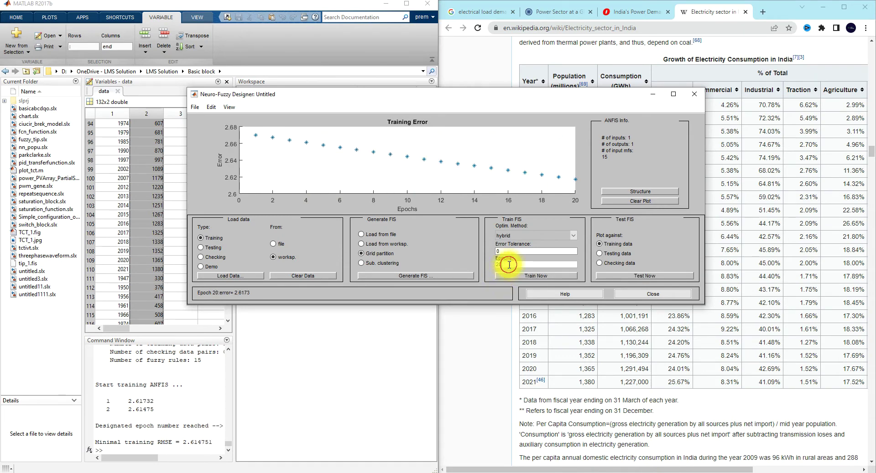
drag(508, 265, 480, 265)
click(499, 276)
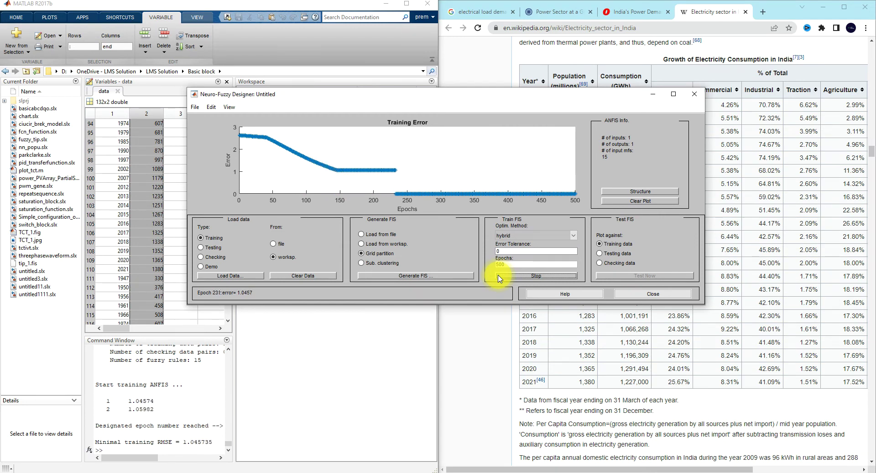
click(498, 277)
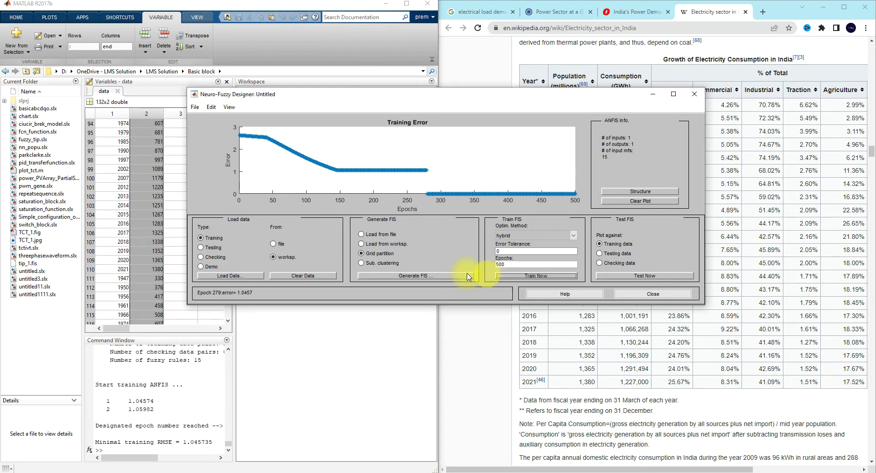
Generate a 20-MF FIS, train it to epoch 319 (error about 1.95), then choose constant output
click(392, 275)
drag(343, 107, 293, 97)
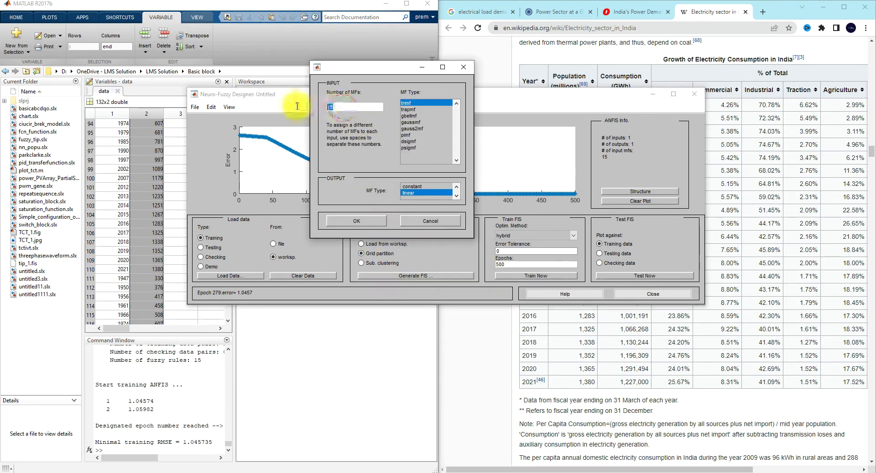
click(357, 220)
click(542, 274)
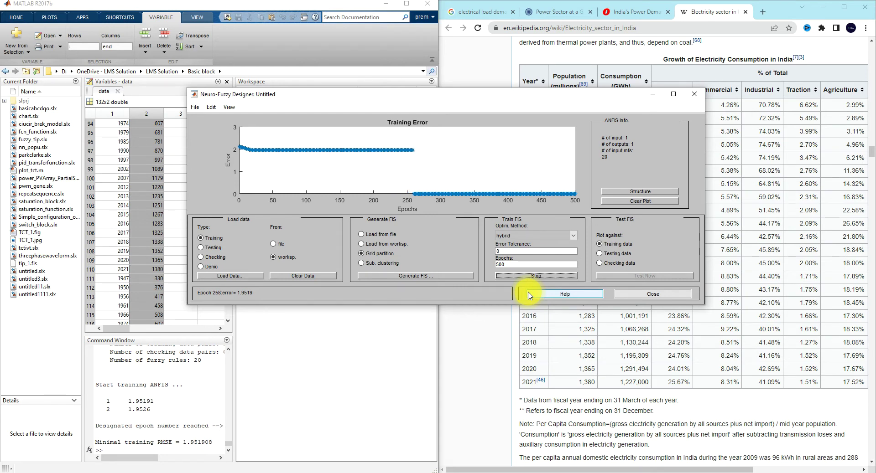
click(499, 275)
click(398, 276)
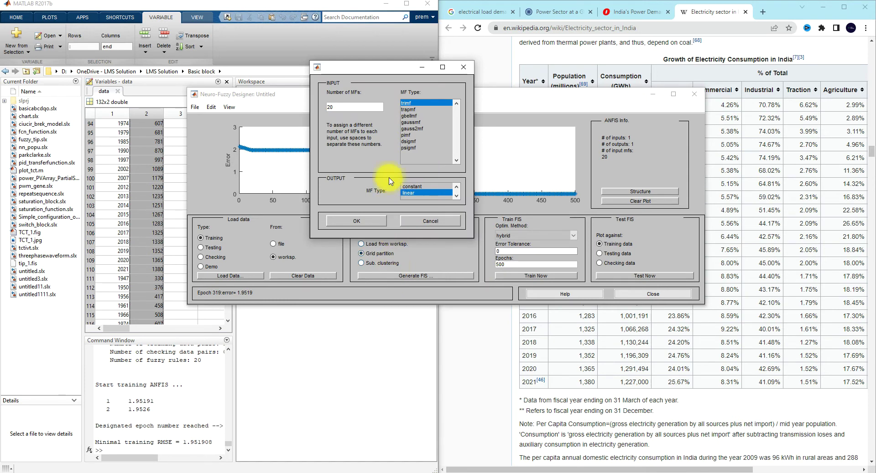
click(407, 186)
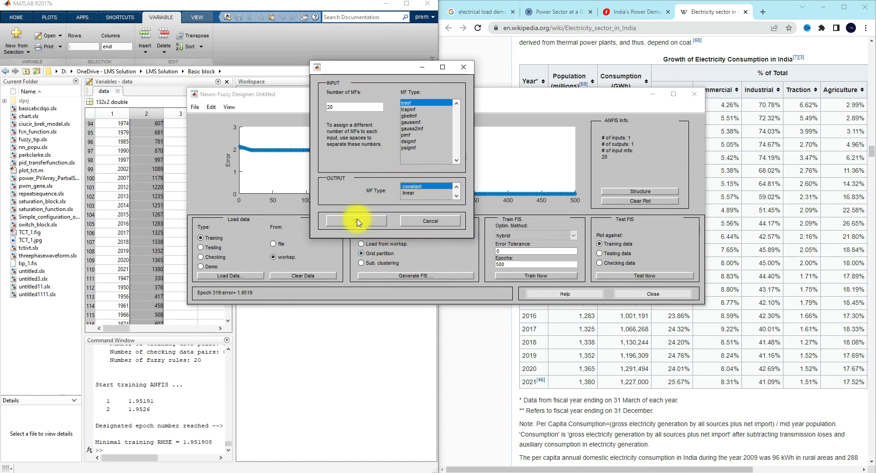
Regenerate a 15-MF FIS with linear output and retrain it, stopping at epoch 410 (error about 1.05)
click(405, 191)
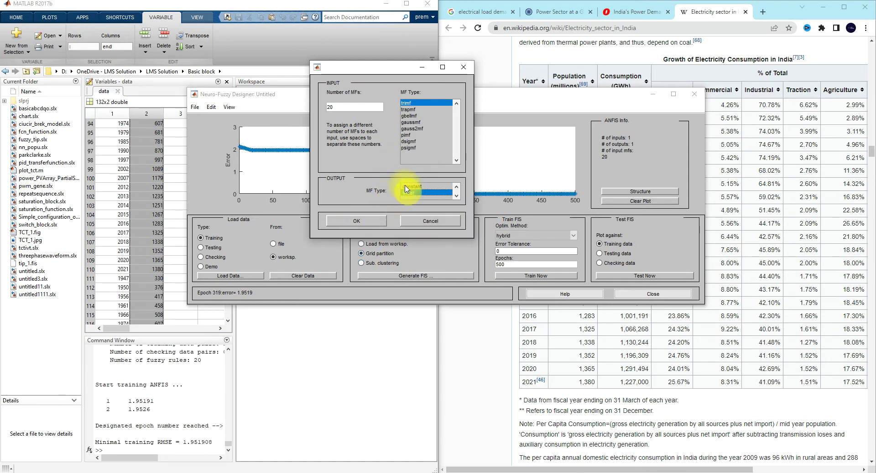
double_click(333, 106)
text(15)
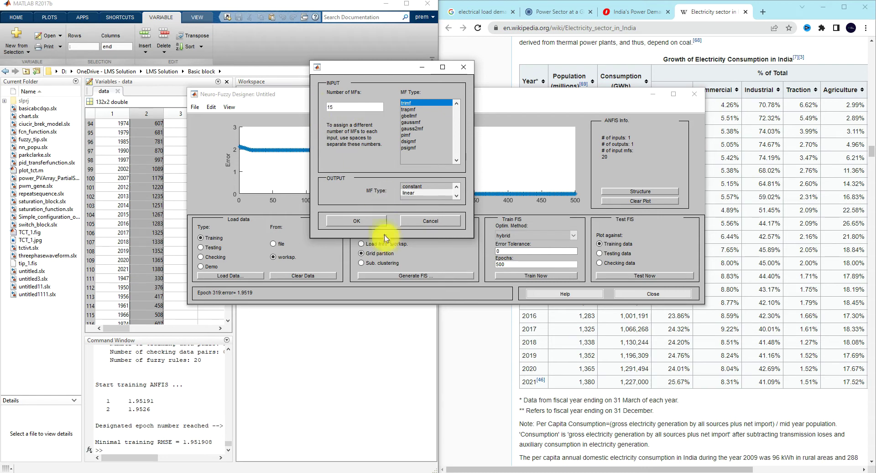
click(358, 220)
click(548, 277)
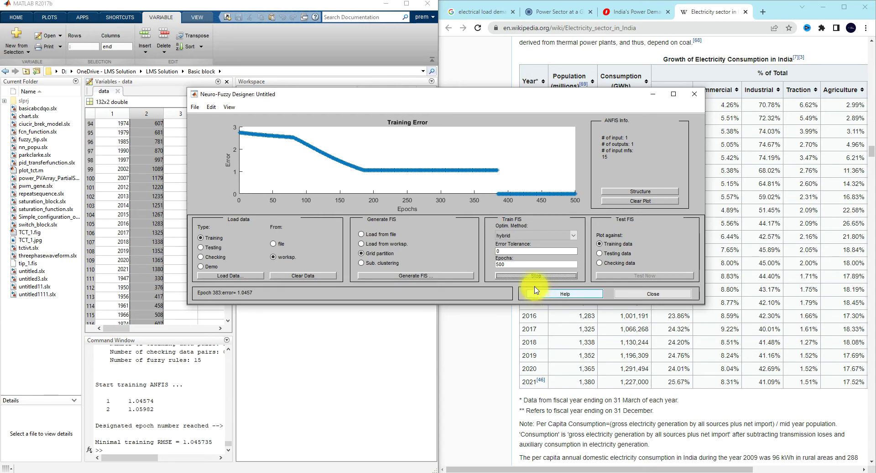
click(535, 277)
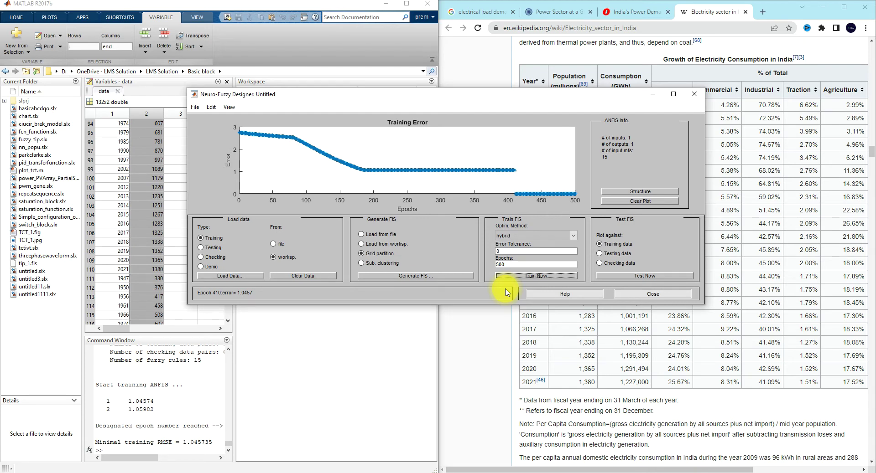
click(624, 193)
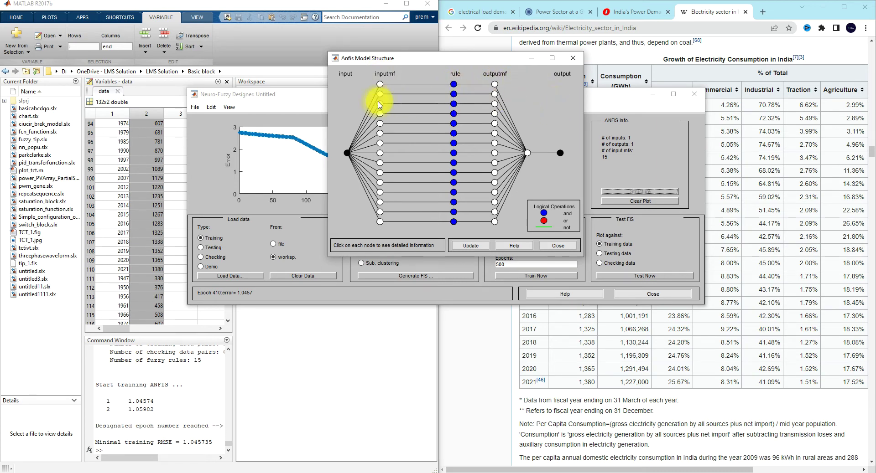
click(573, 58)
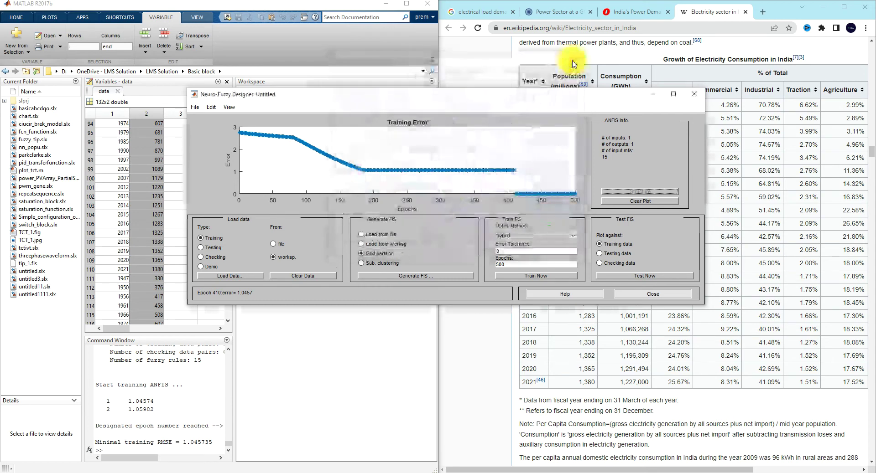
Export the trained FIS to the Basic block folder as anfis_pp.fis
click(195, 108)
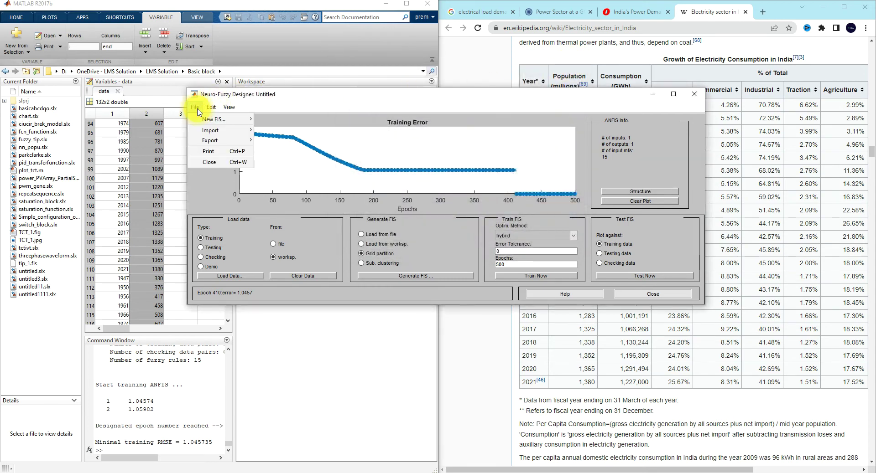
mouse_move(210, 140)
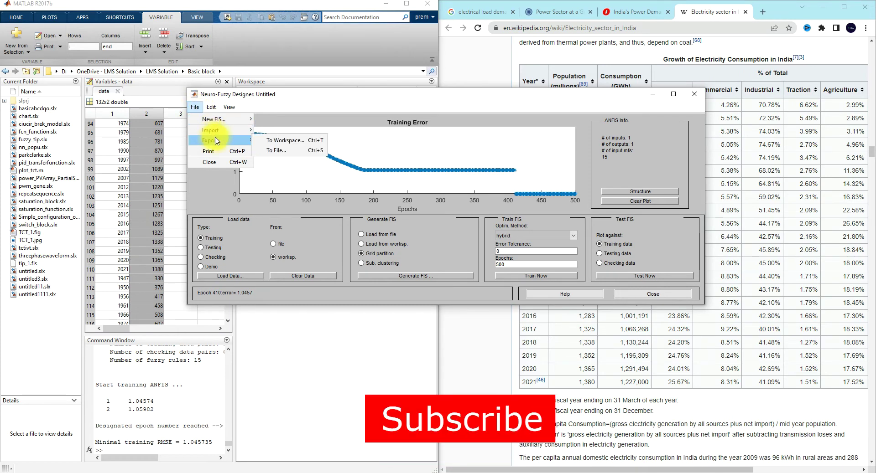
click(293, 153)
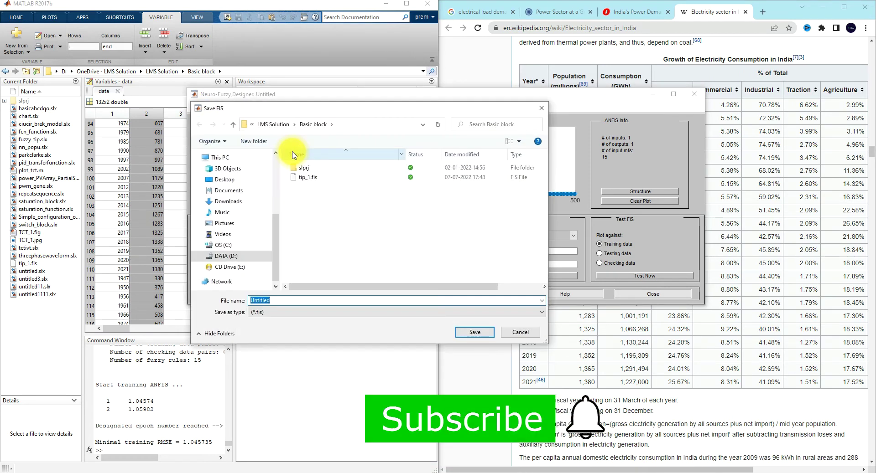
text(anf)
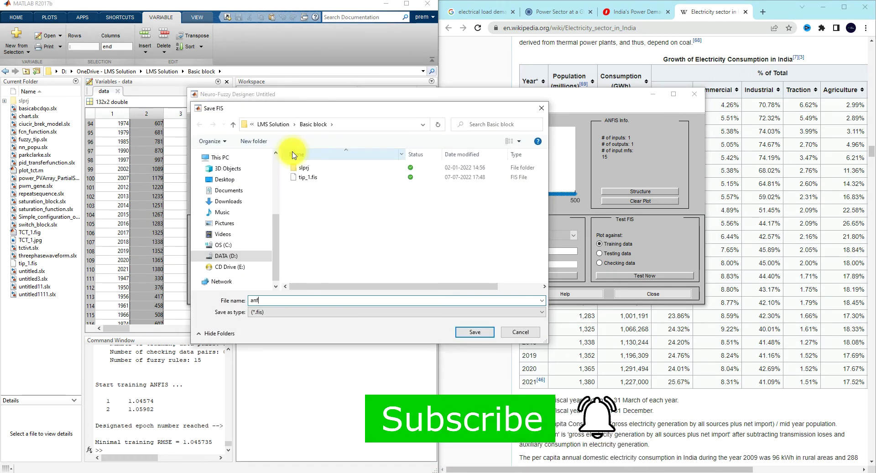
text(is_pp)
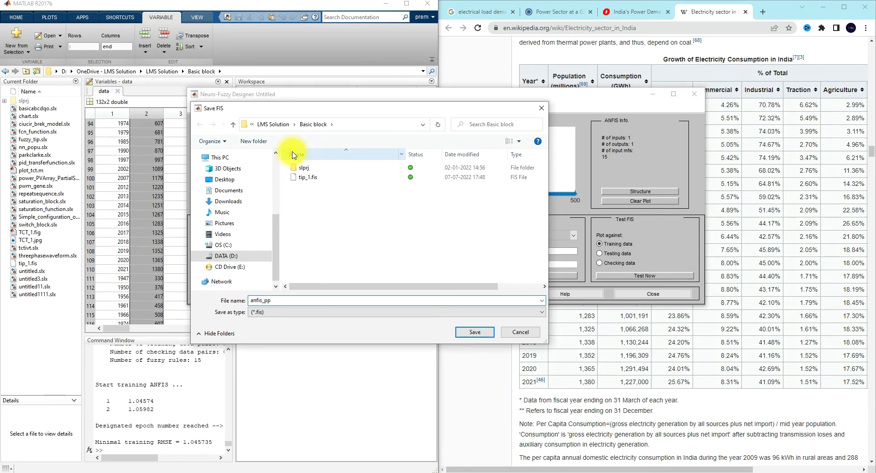
key(Return)
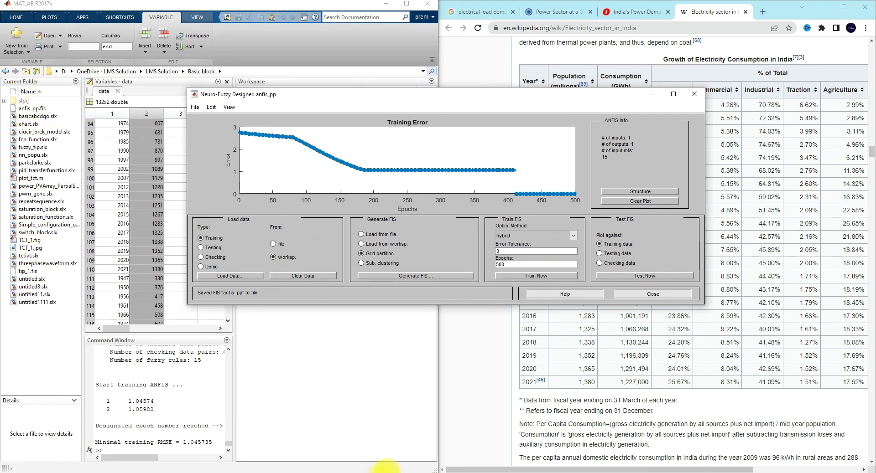
click(391, 472)
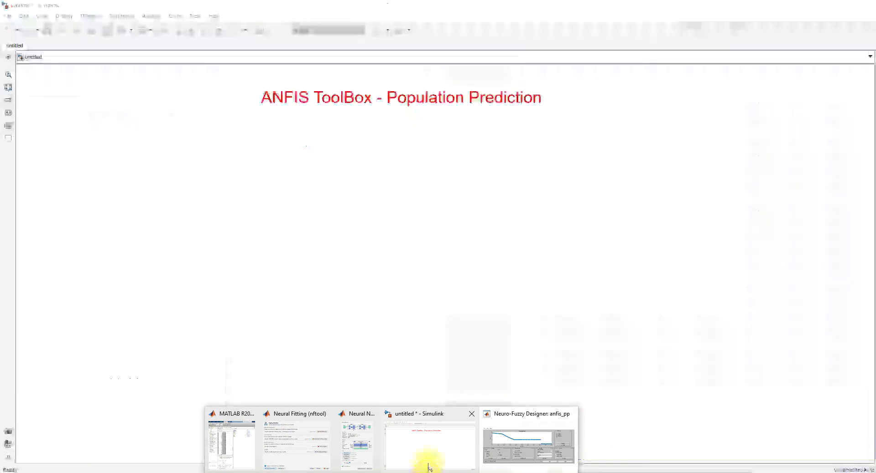
Snap the Simulink model to the left half and the Wikipedia population table to the right
click(431, 460)
drag(809, 6, 6, 53)
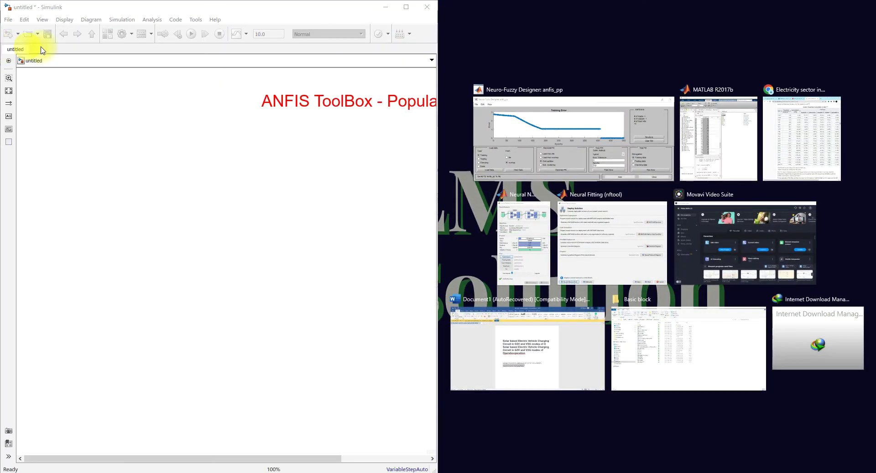
click(792, 146)
drag(301, 458, 398, 449)
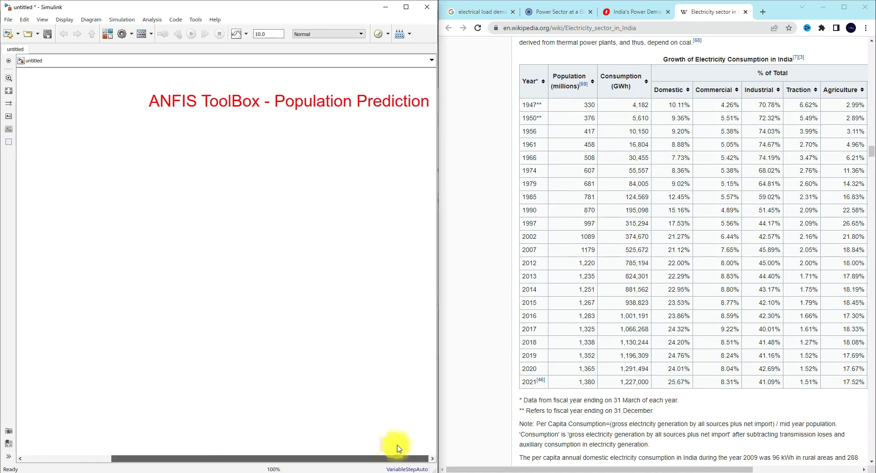
Insert a Fuzzy Logic Controller block on the canvas via quick search 'fuzz'
double_click(197, 208)
text(fuzzy)
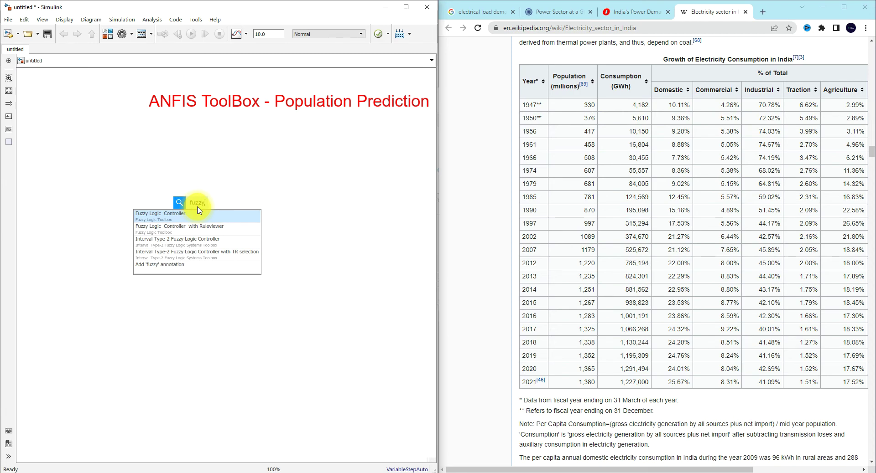
key(Return)
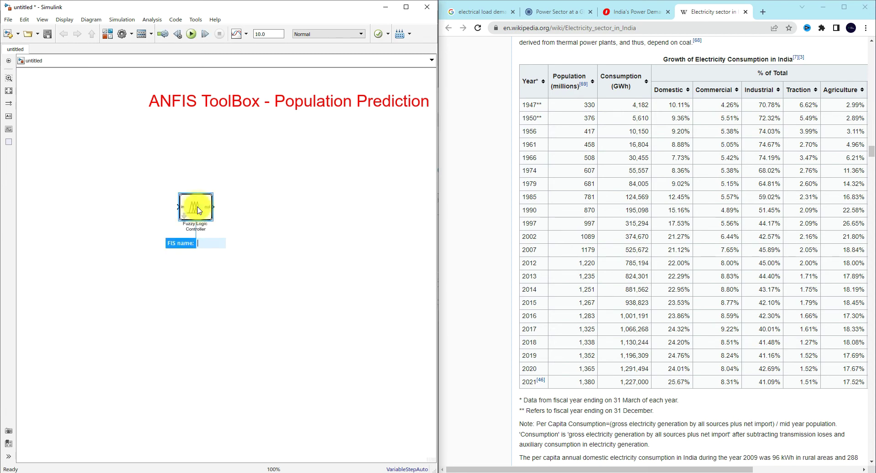
drag(199, 211, 217, 210)
Set the controller's FIS name to anfis_pp.fis and simulate it using code generation
double_click(217, 210)
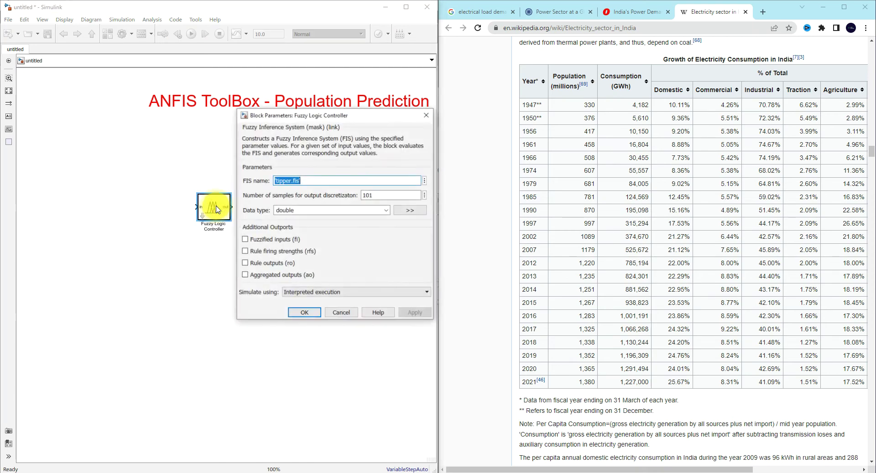
key(BackSpace)
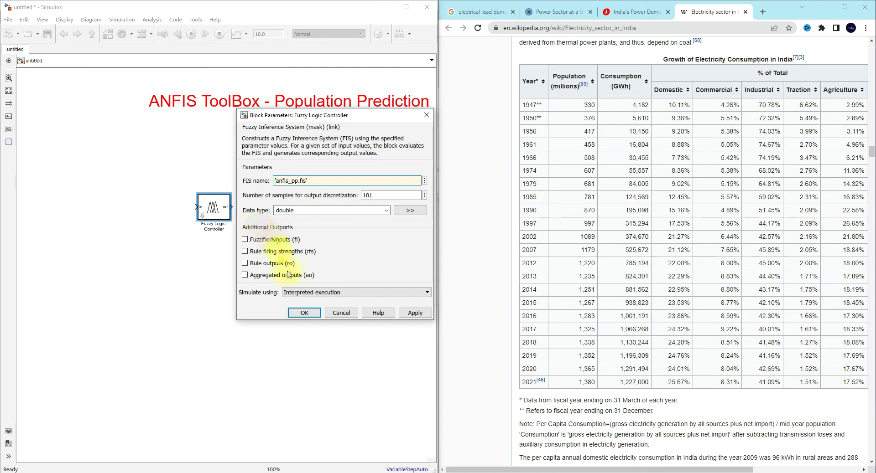
click(302, 292)
click(305, 309)
click(415, 313)
click(305, 313)
double_click(170, 255)
text(constant)
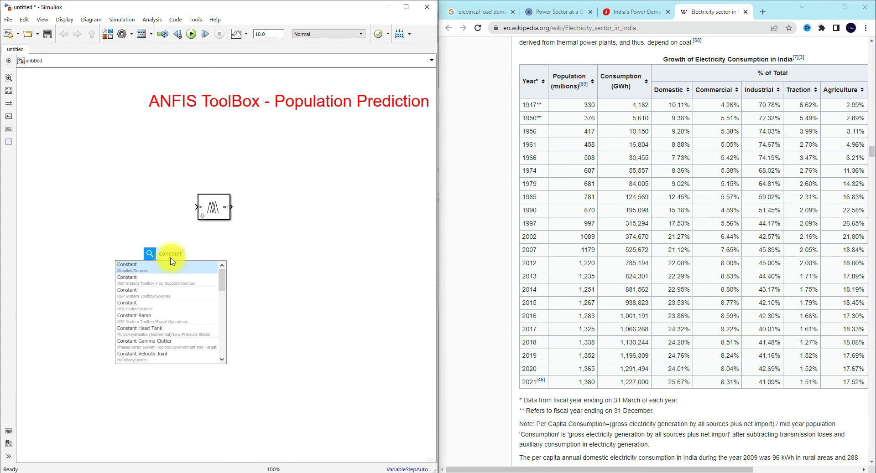
Add a Constant block at the controller input and a Display block wired to its output
key(Return)
drag(170, 255, 162, 206)
double_click(260, 234)
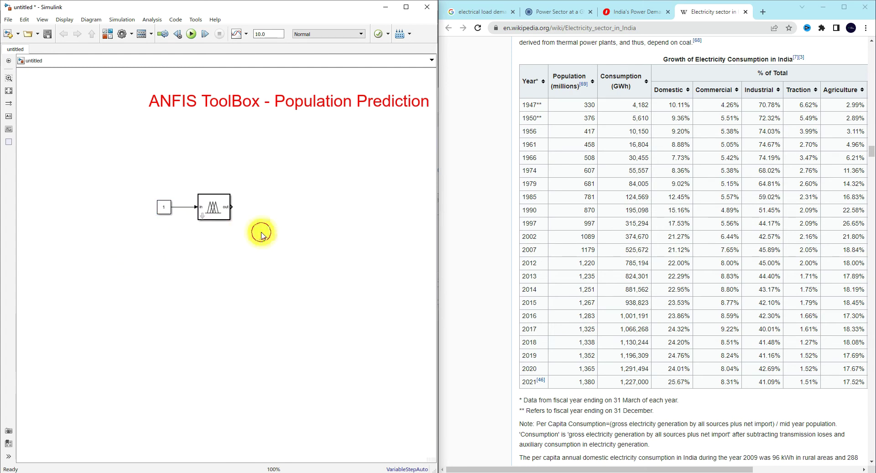
text(display)
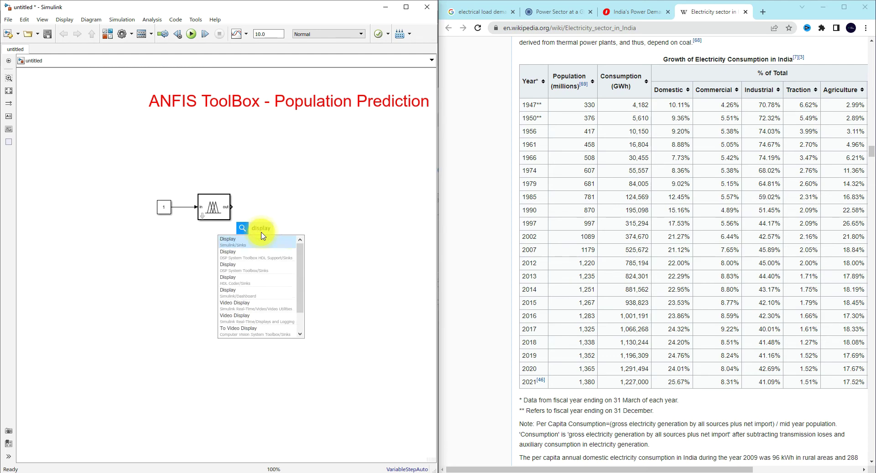
click(262, 238)
drag(261, 240, 258, 210)
drag(162, 208, 148, 207)
Set the Constant value to 1947 and the simulation stop time to inf
double_click(151, 209)
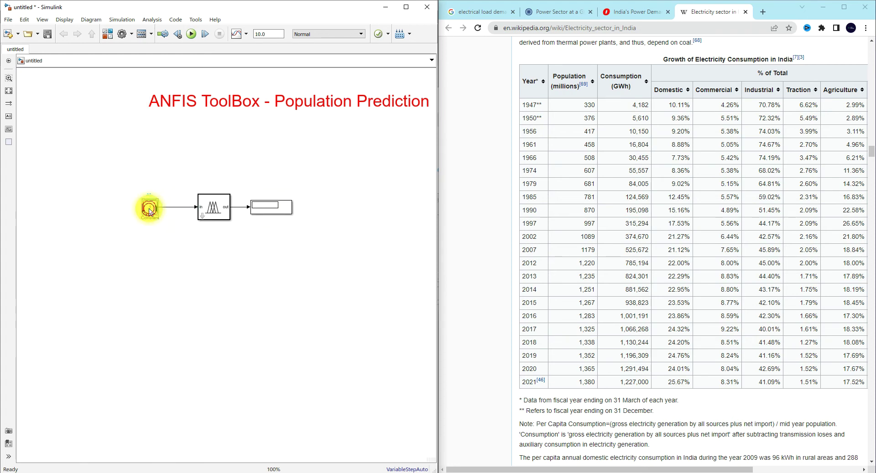
text(1947)
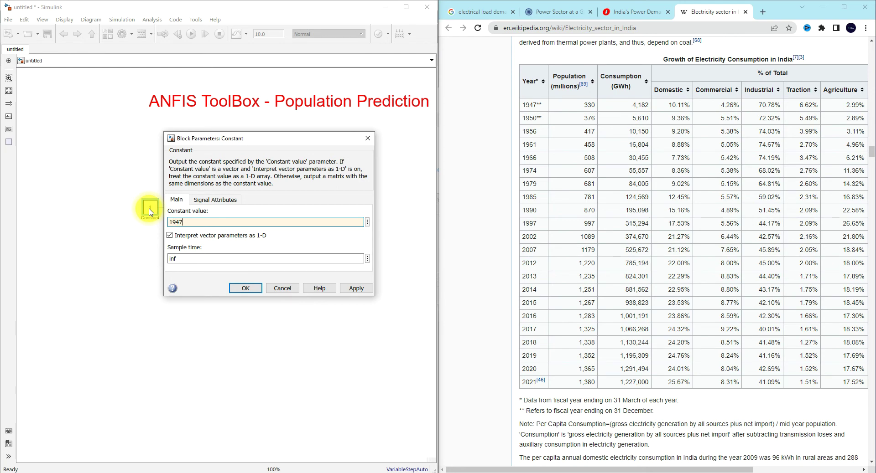
click(245, 288)
double_click(273, 36)
text(inf)
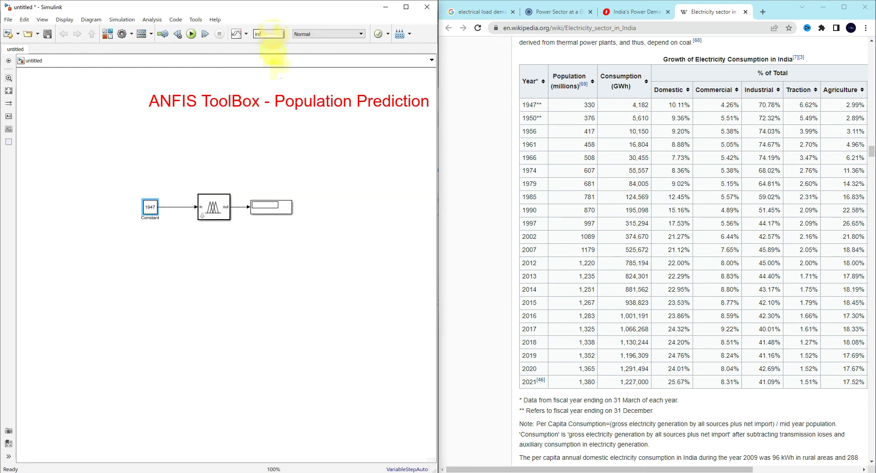
Run the model to get 330 for 1947, restart it, and change the year to 2021
click(193, 35)
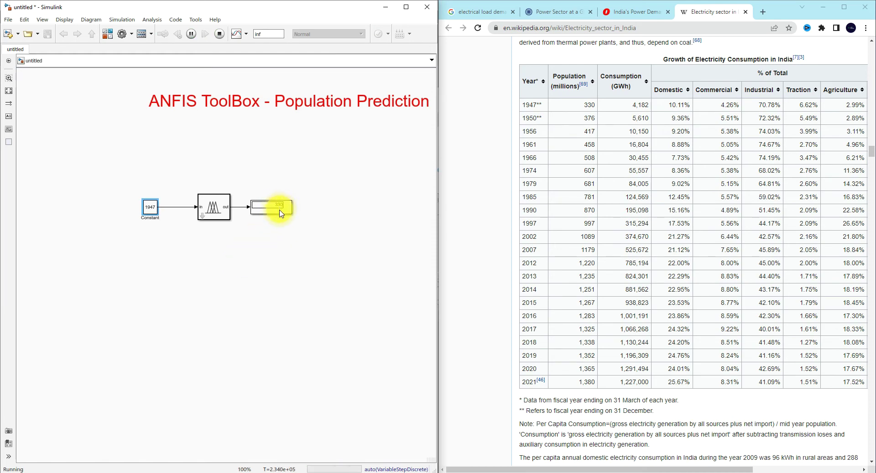
click(219, 35)
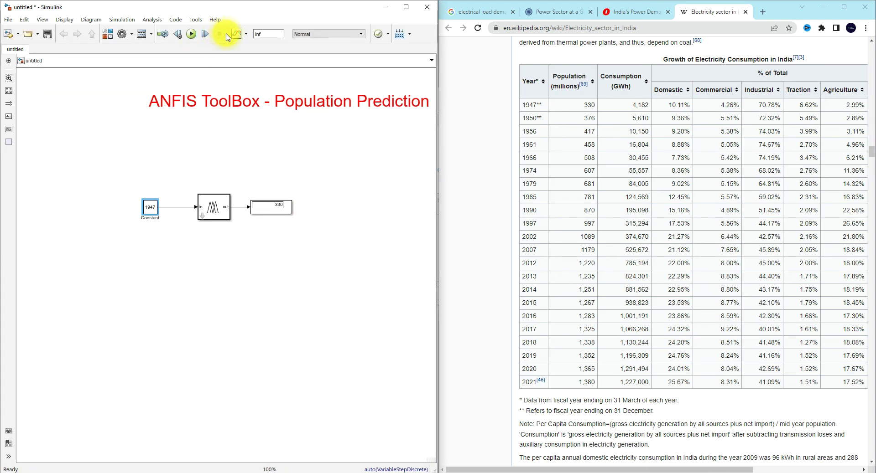
click(192, 34)
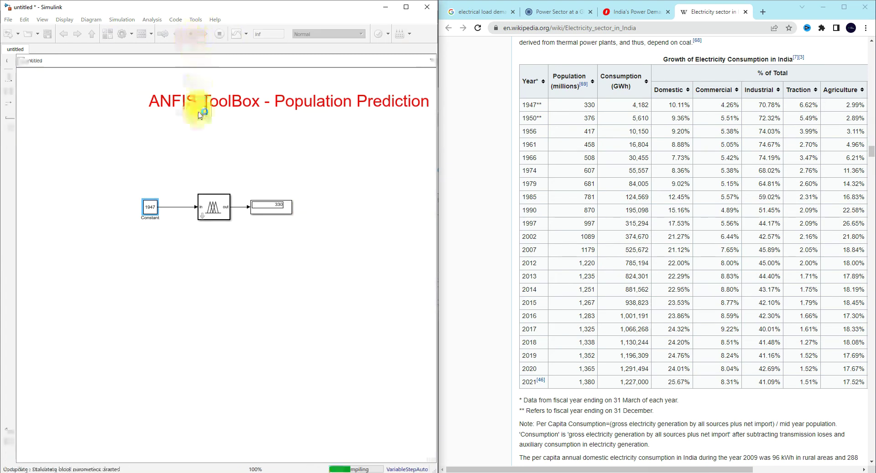
double_click(150, 208)
text(2022)
key(Return)
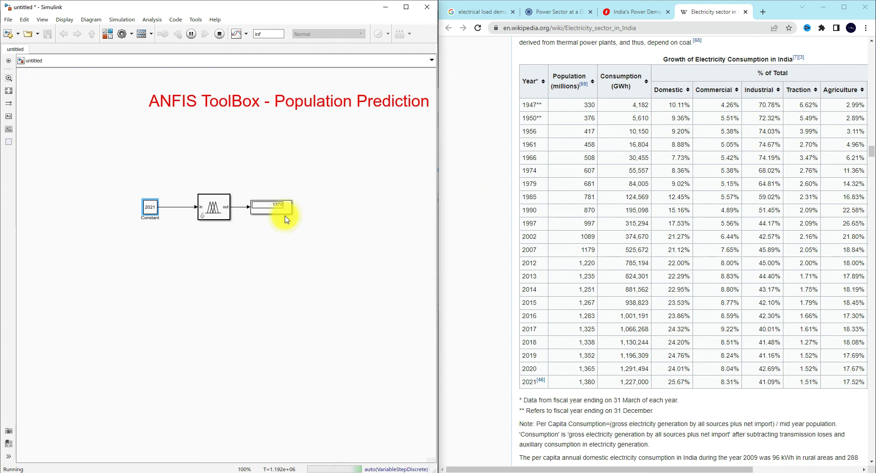
Set the Constant to 1990 and then 2015, reading predicted populations 870 and 1268
double_click(151, 209)
text(1990)
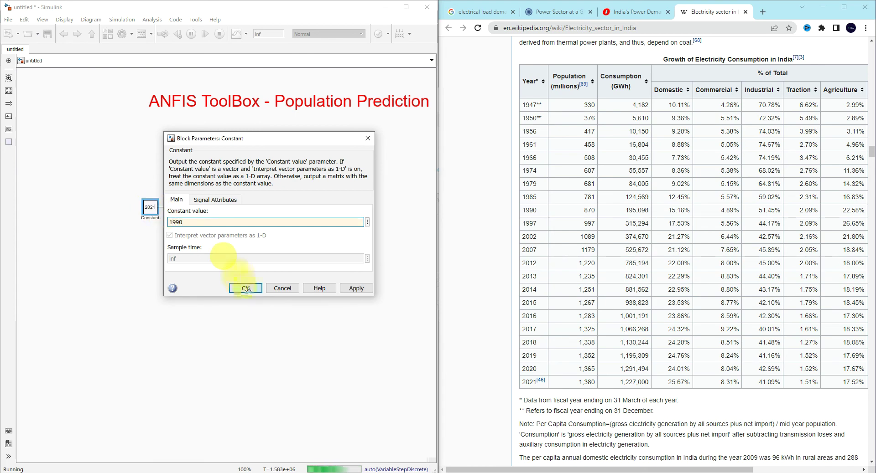
click(245, 288)
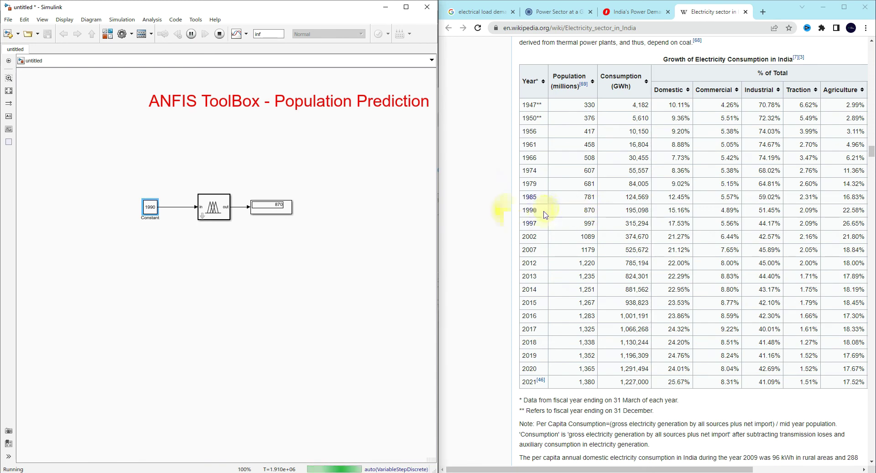
double_click(146, 210)
text(201)
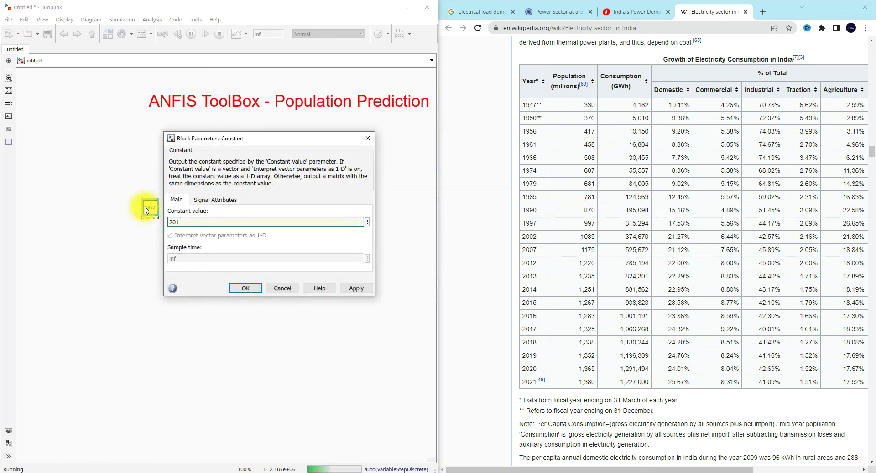
text(5)
key(Return)
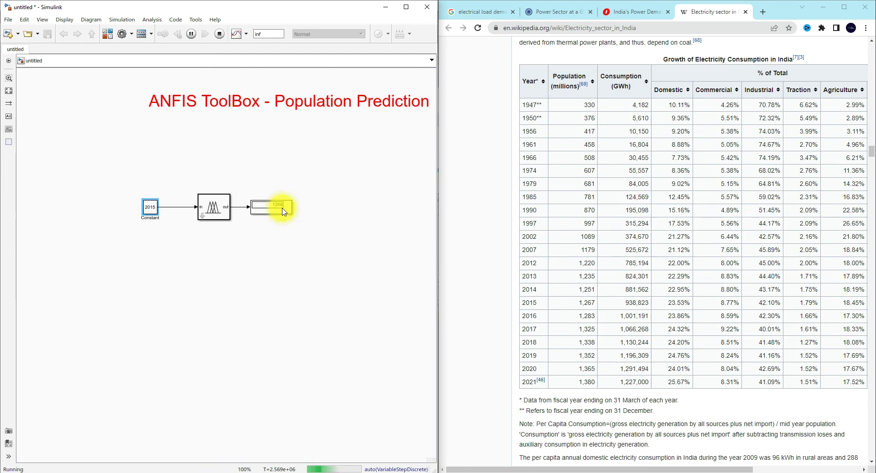
Set the Constant to 1979 and then 2025, reading predicted populations 681 and 1382
double_click(149, 208)
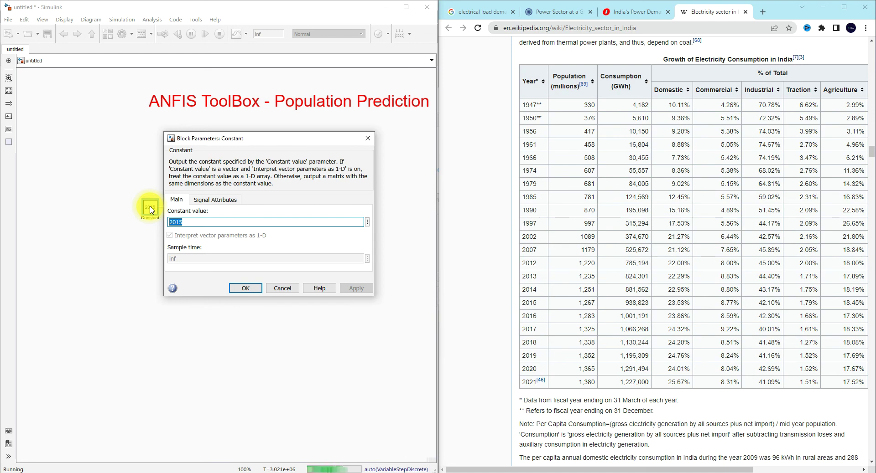
text(1979)
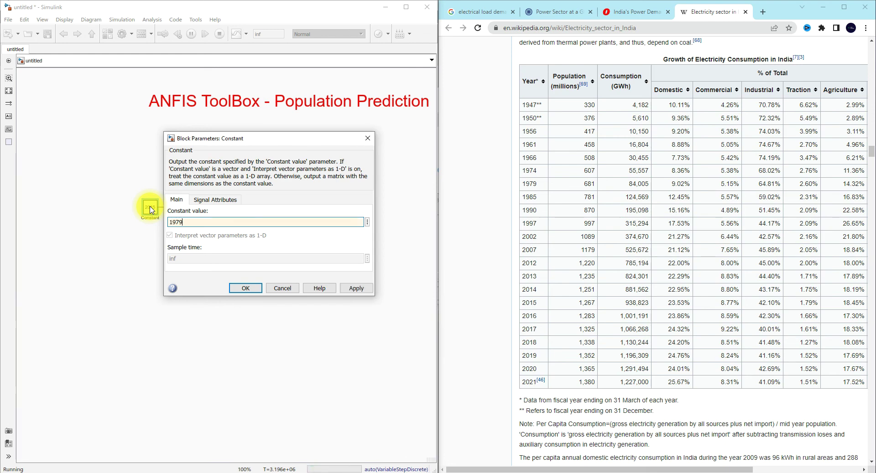
click(242, 288)
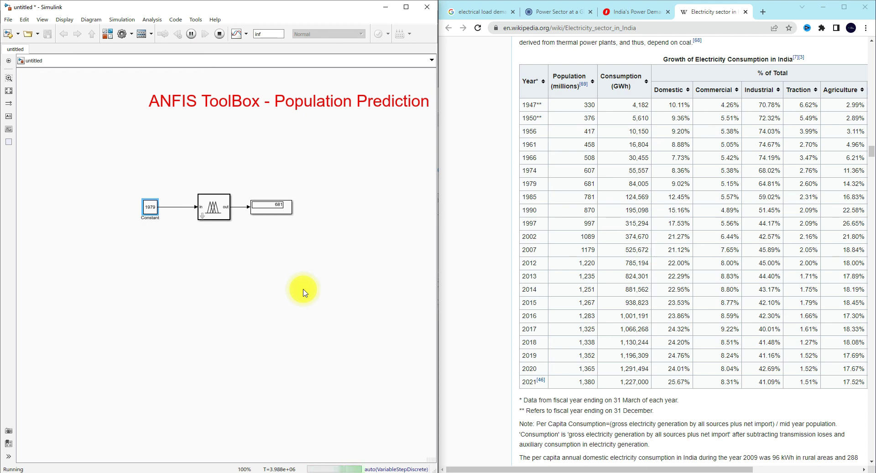
click(150, 211)
double_click(151, 210)
text(20)
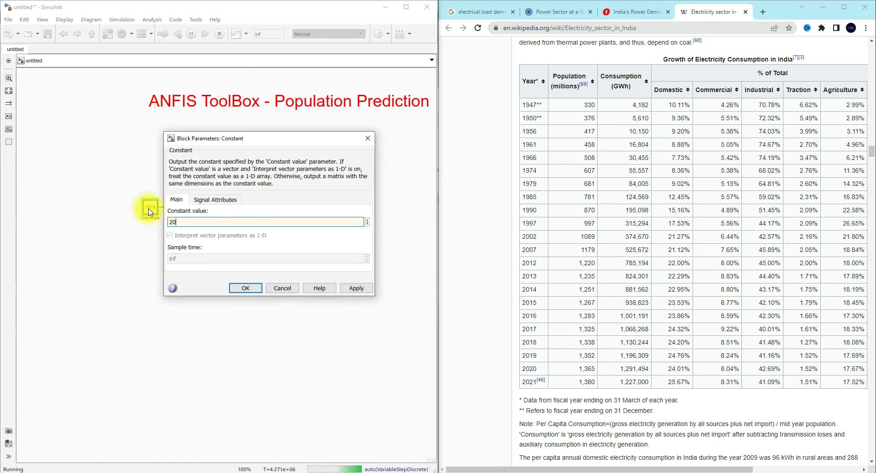
text(25)
key(Return)
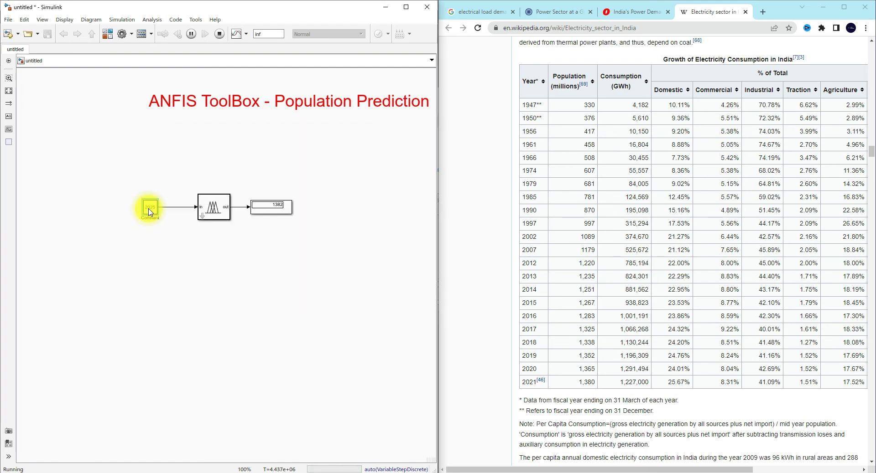